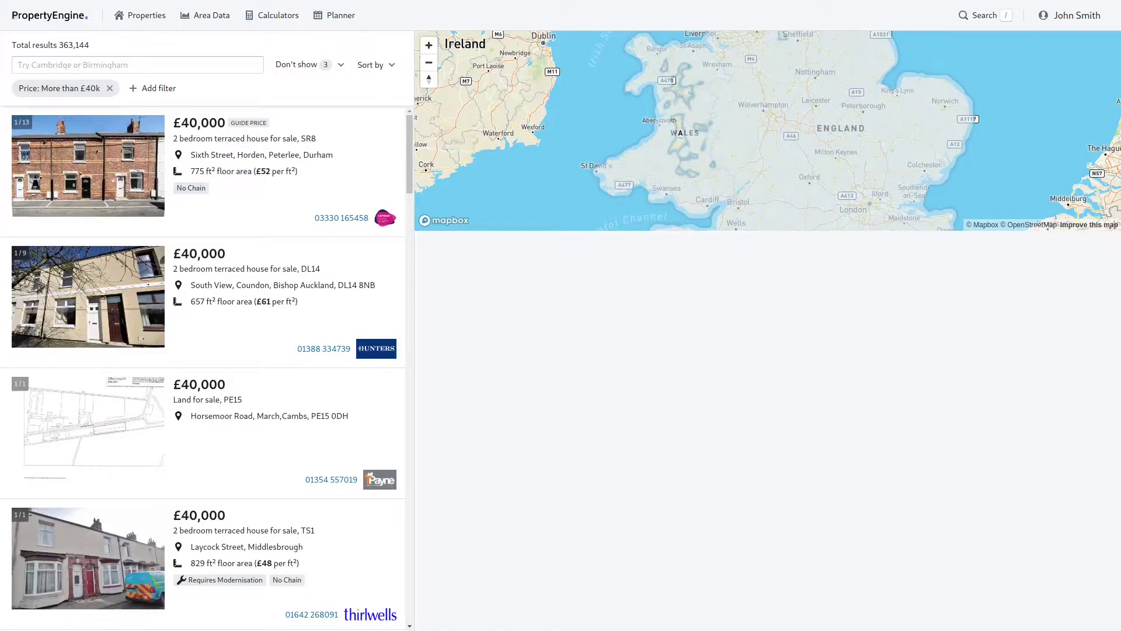
Search for properties in Liverpool, England.
left_click(51, 62)
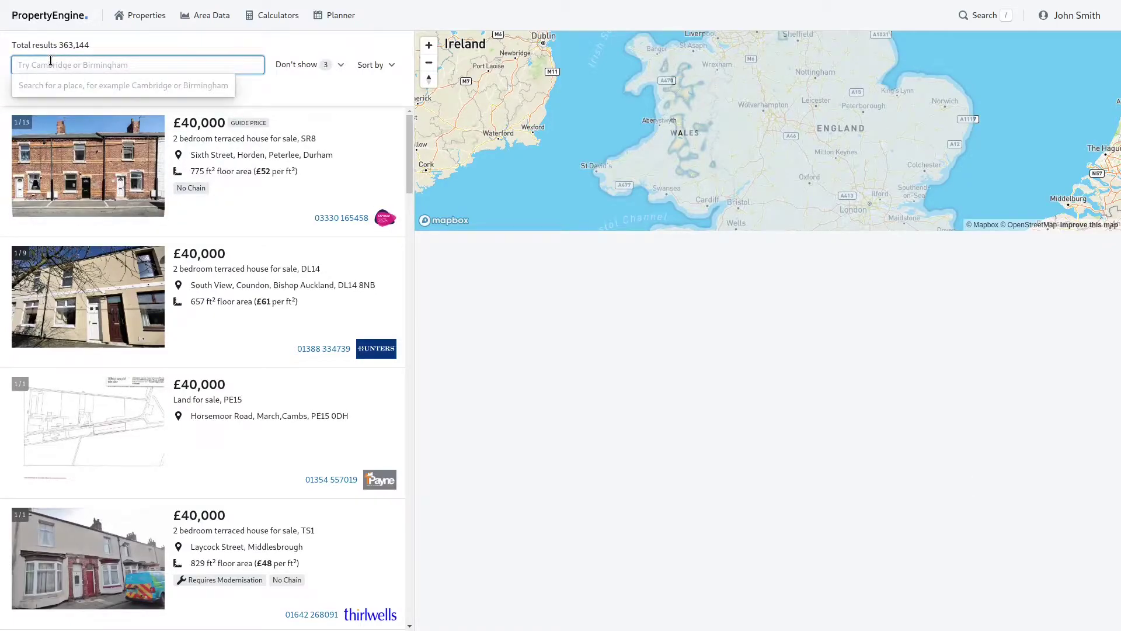
type("Liverpool")
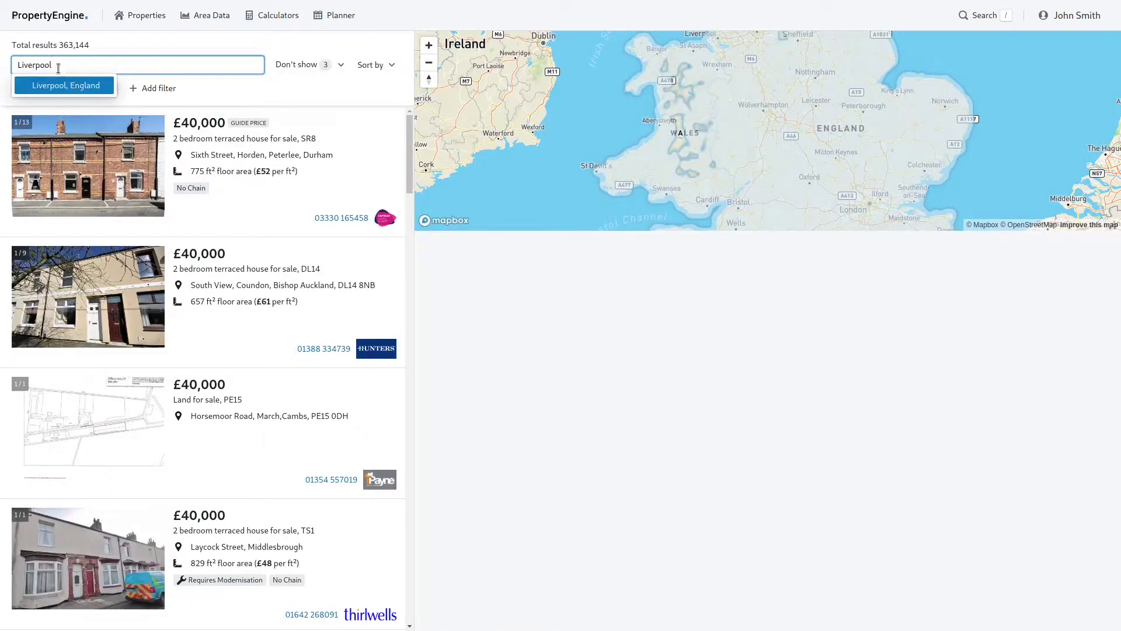
left_click(62, 88)
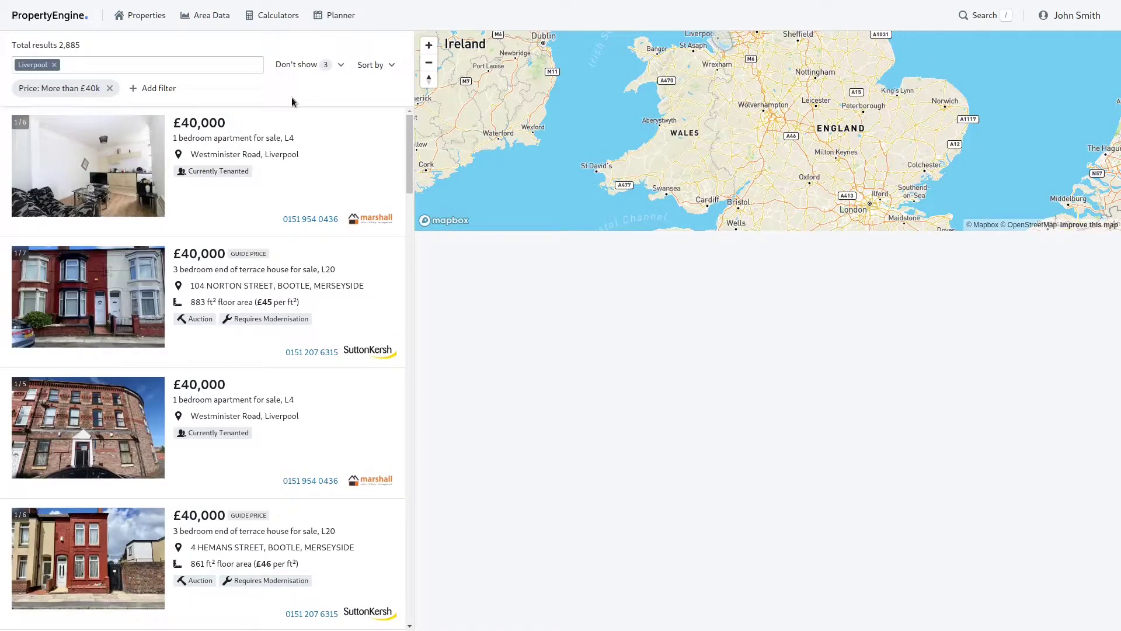
Change the price filter to a range of £40k to £120k and save it.
left_click(64, 88)
left_click_drag(179, 173, 64, 175)
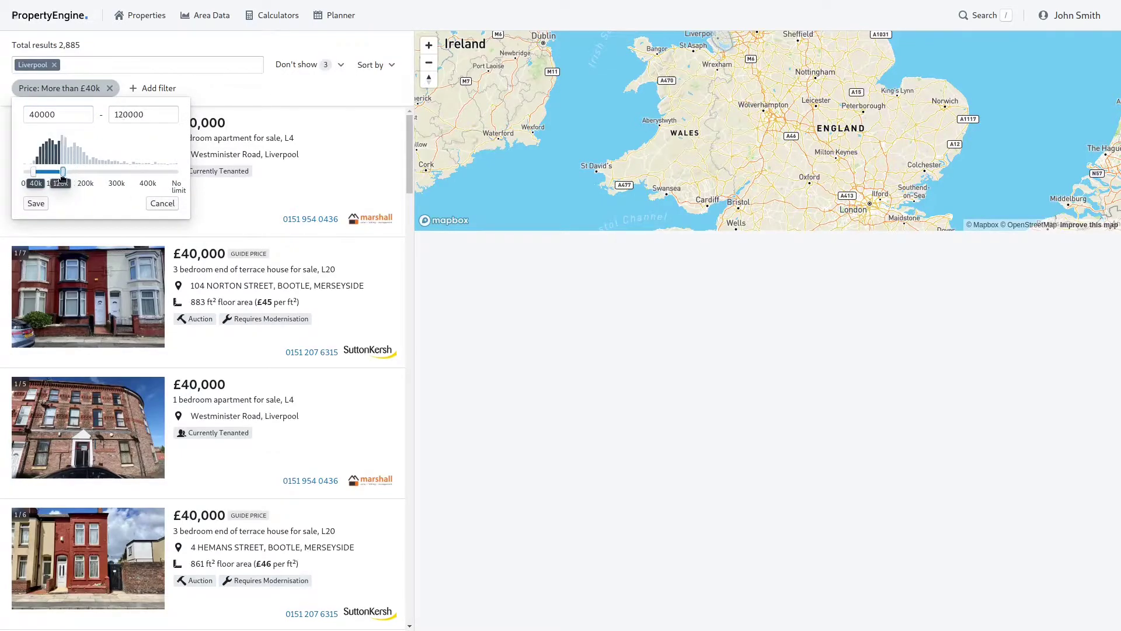
left_click(36, 202)
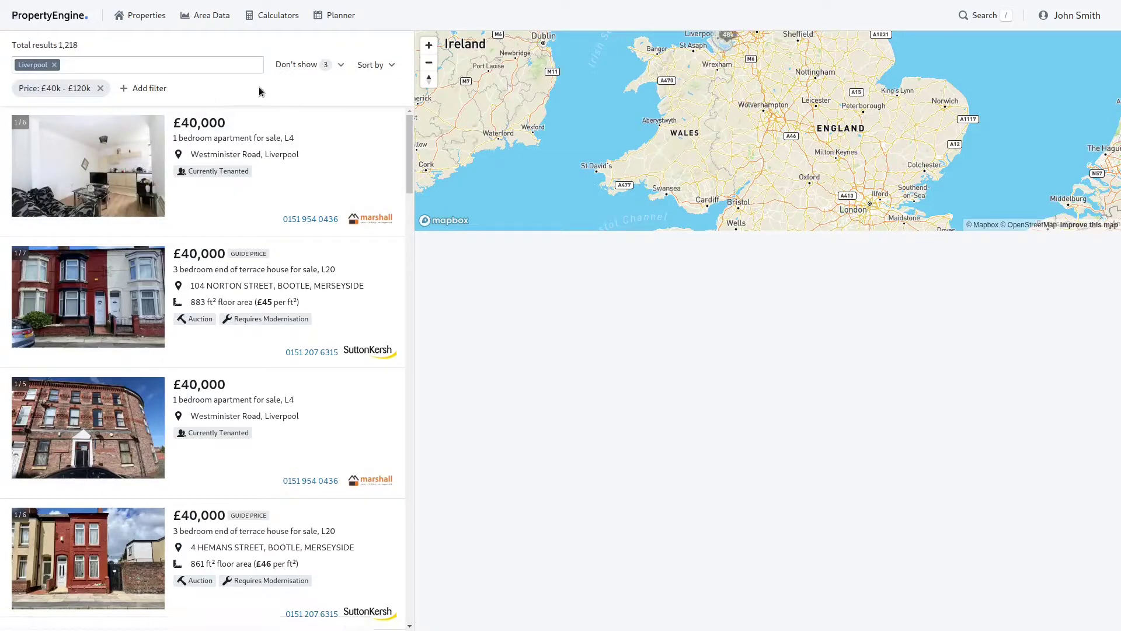
Add a property type filter for houses and an auction filter set to No.
left_click(147, 89)
left_click(165, 145)
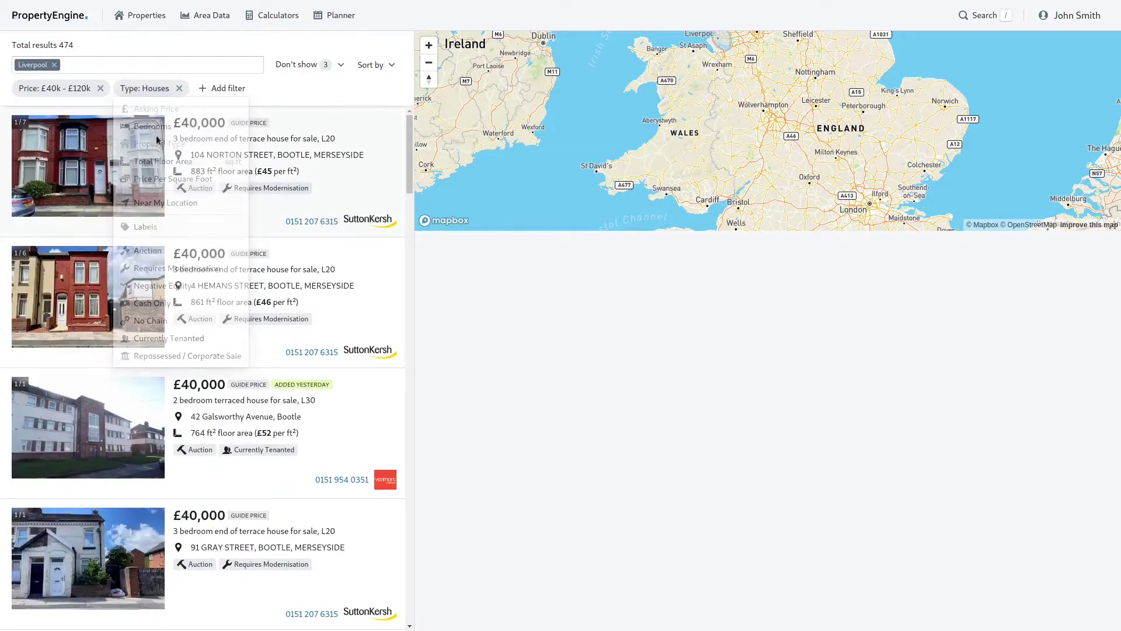
left_click(146, 92)
left_click(139, 207)
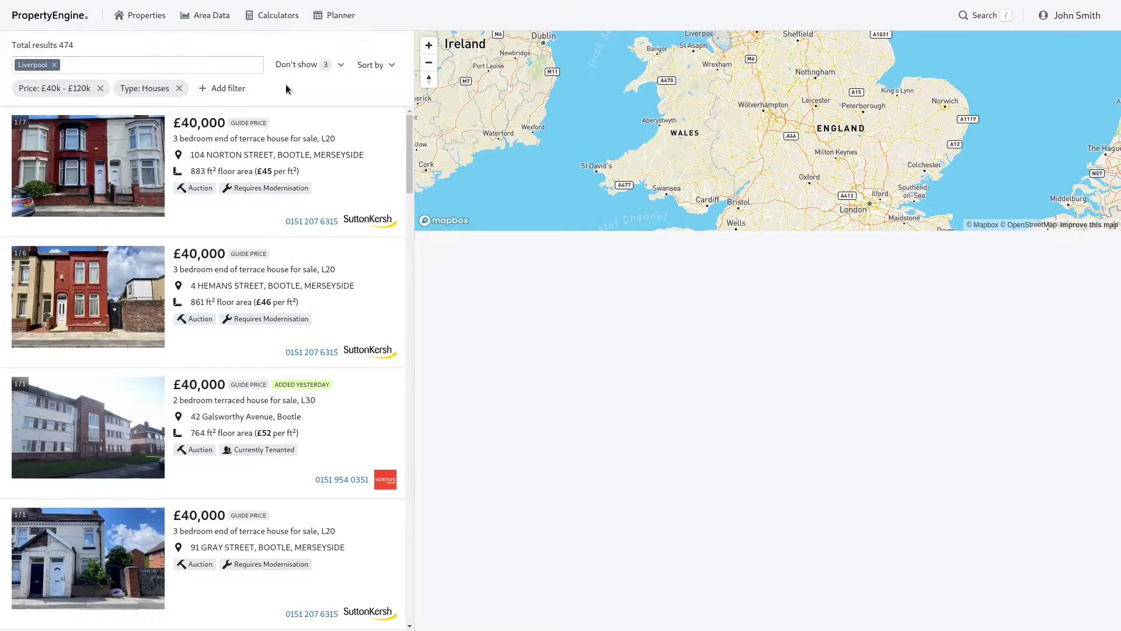
left_click(234, 88)
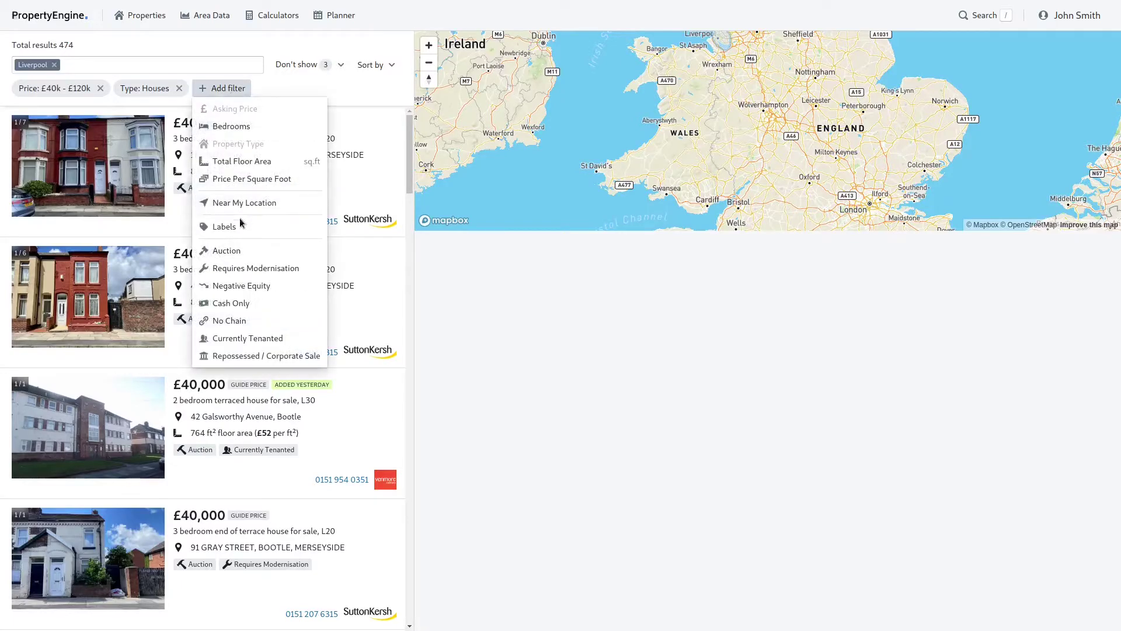
left_click(237, 252)
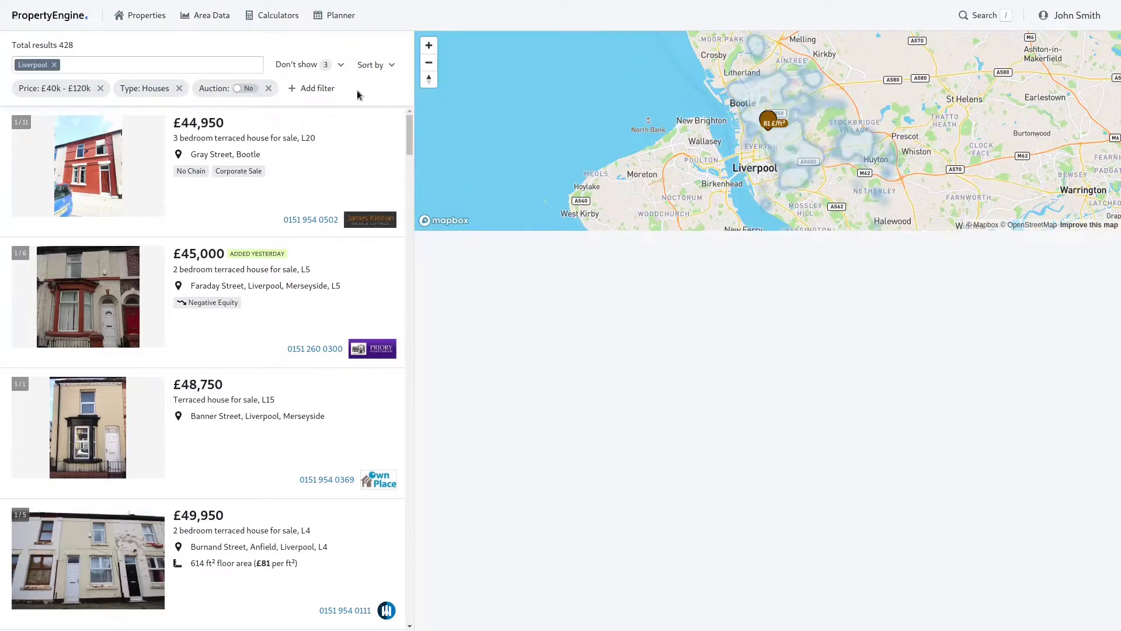
Add a bedrooms filter, set the range from 2 to 4 and save it.
left_click(315, 89)
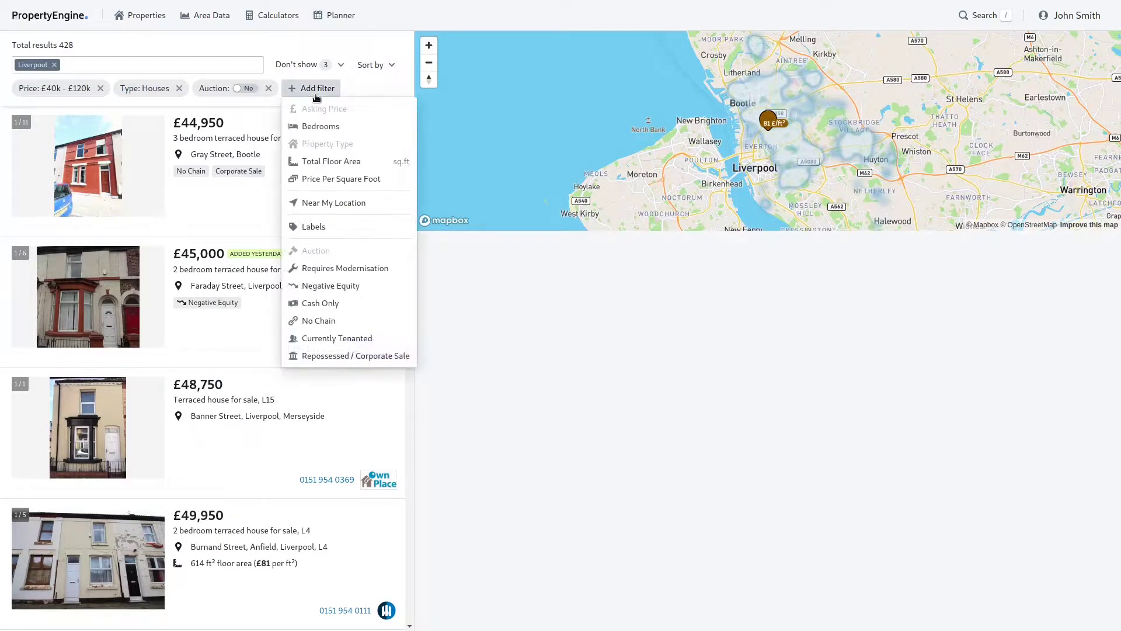
left_click(322, 125)
left_click(315, 88)
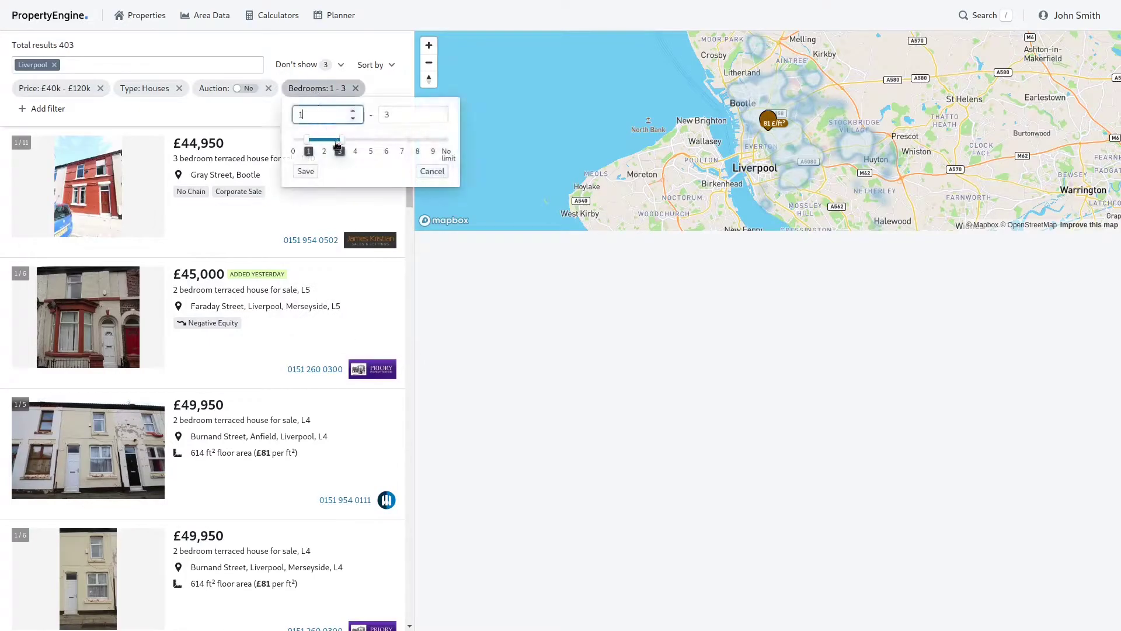
left_click_drag(348, 143, 324, 140)
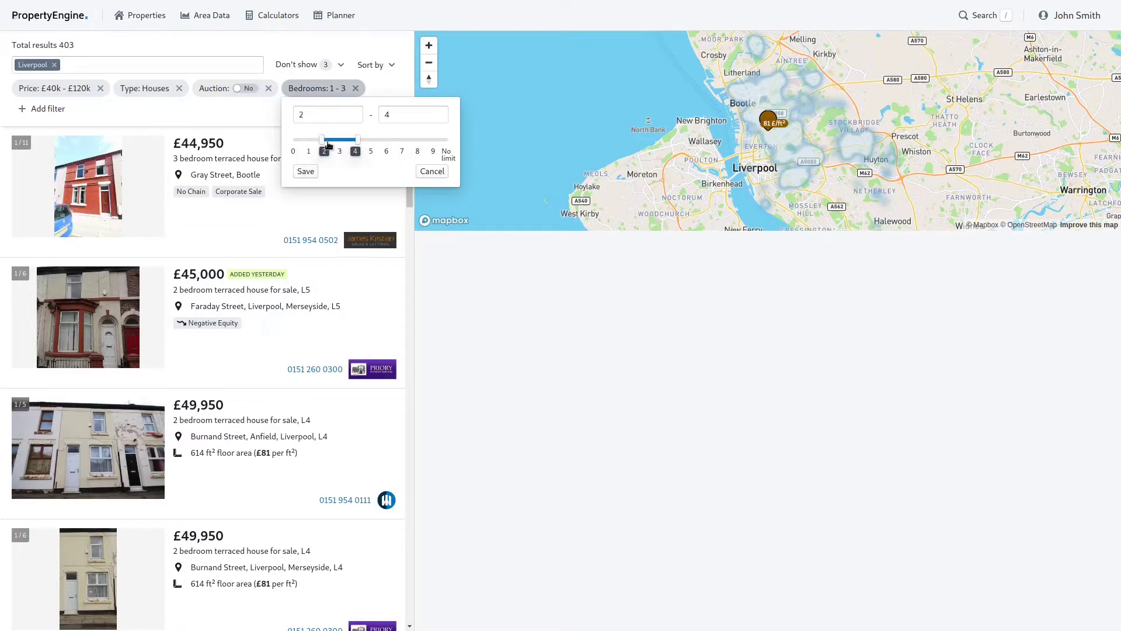
left_click(305, 171)
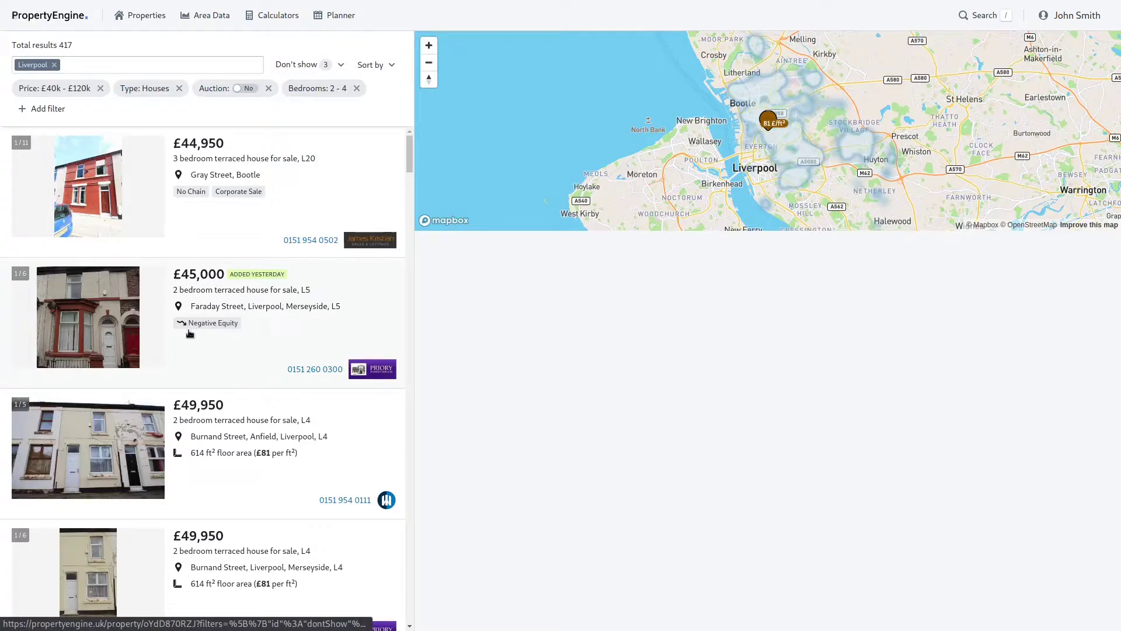
Open the £45,000 two-bedroom terraced house marked Negative Equity and review its address, postcode, summary, sale history and floorplan details.
left_click(219, 342)
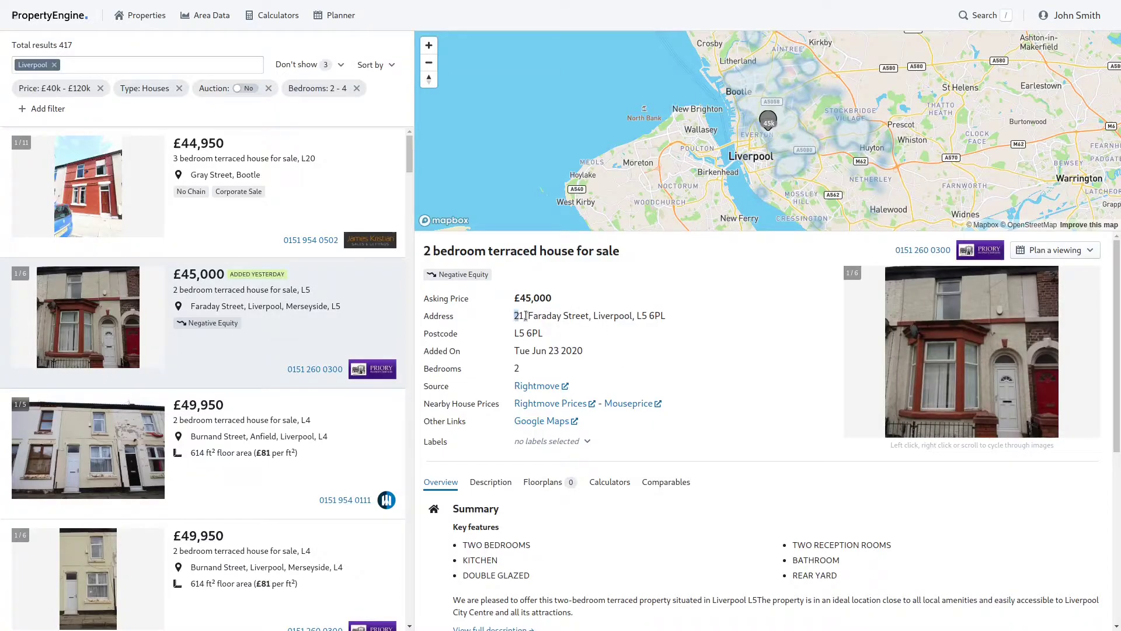
left_click_drag(515, 315, 673, 319)
left_click(673, 337)
left_click_drag(549, 334, 507, 334)
left_click(608, 345)
scroll(608, 346, "down", 2)
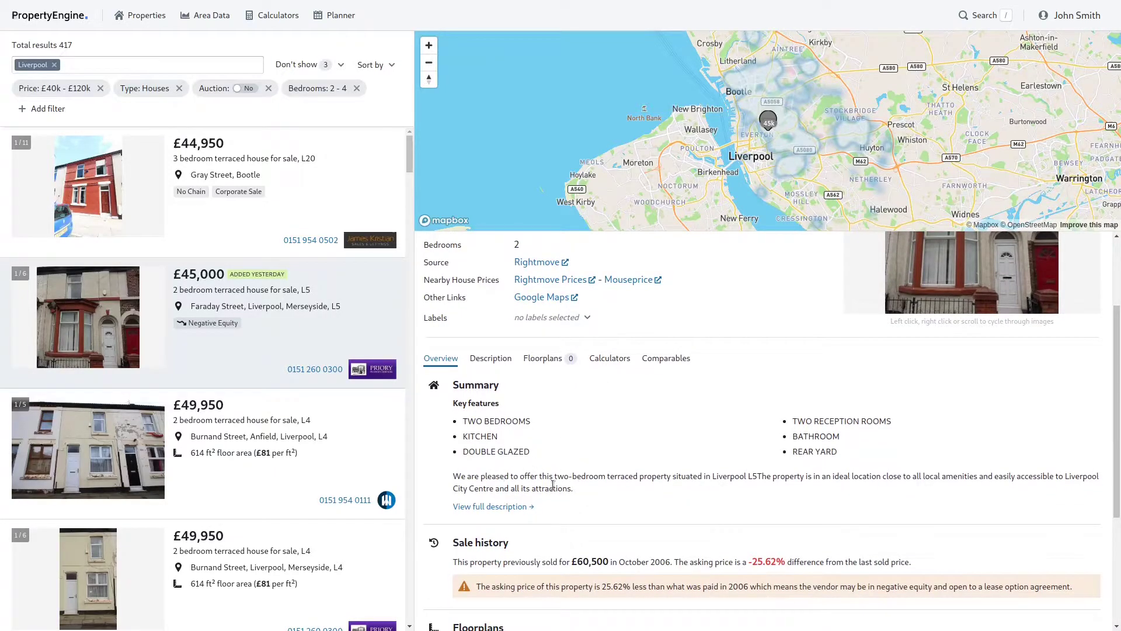
scroll(541, 485, "down", 2)
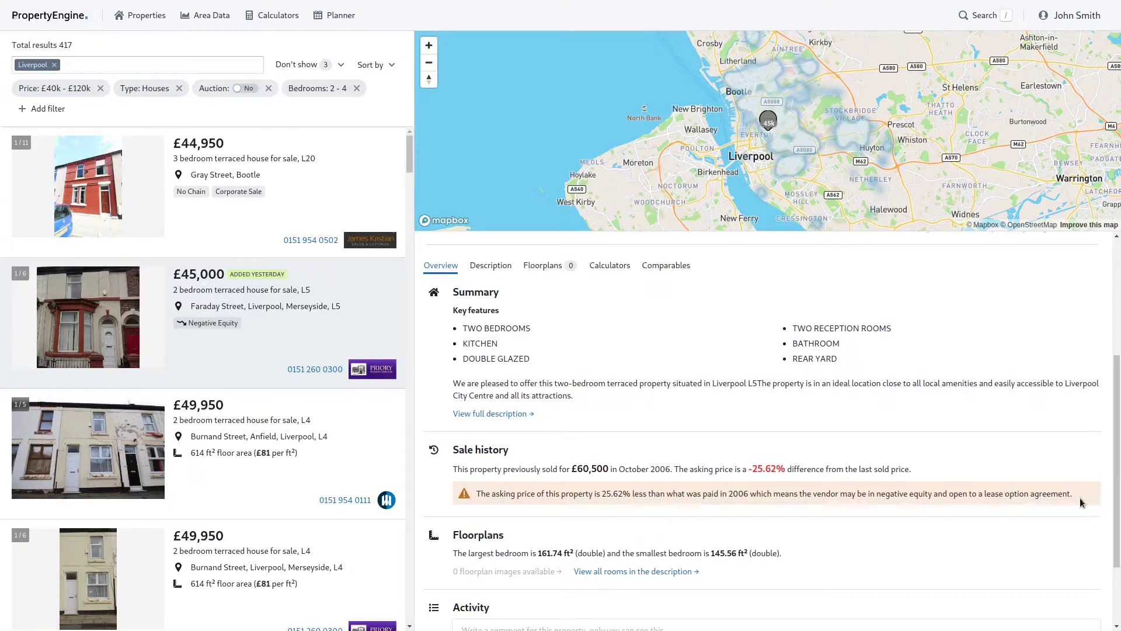
scroll(958, 516, "down", 2)
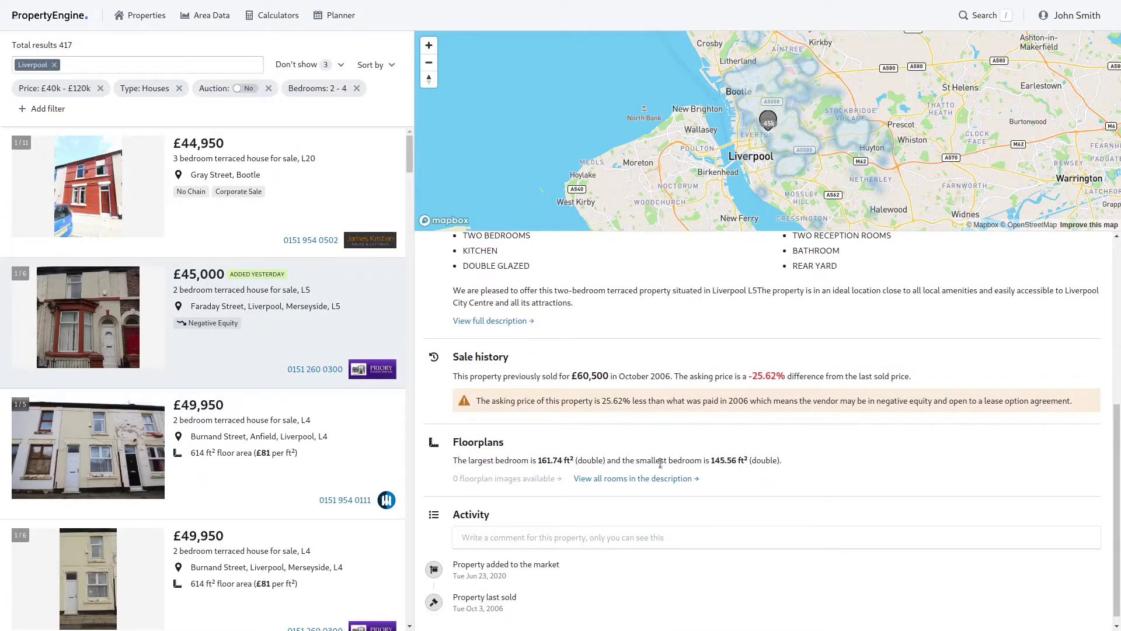
Examine the room sizes in the property's full description, then return to its overview.
left_click(605, 480)
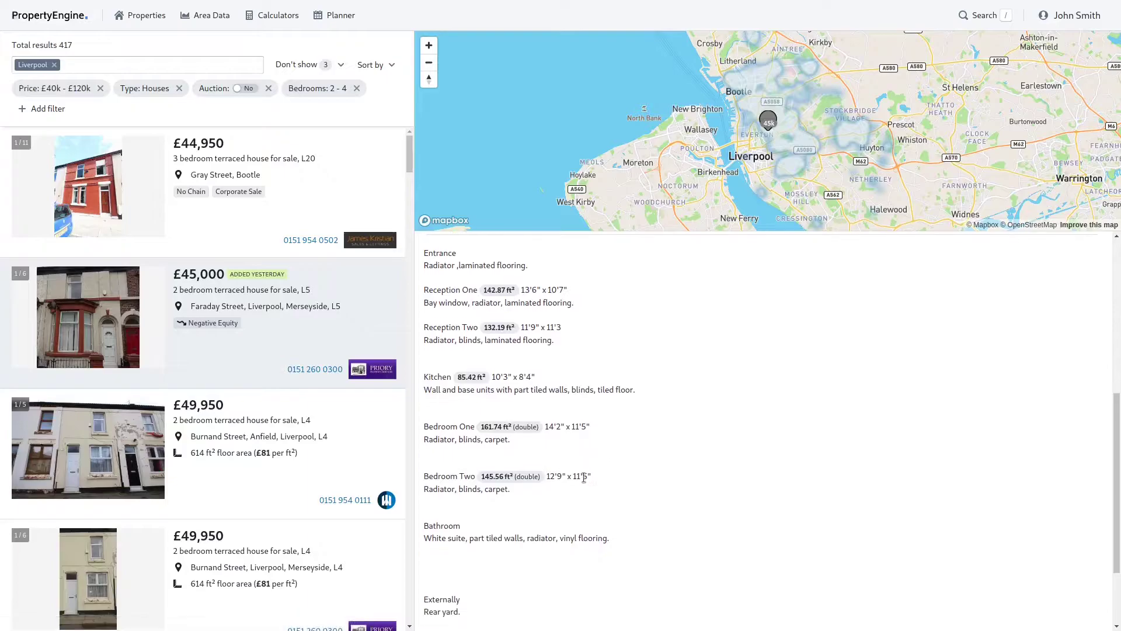
scroll(484, 505, "up", 4)
left_click(442, 357)
scroll(561, 432, "down", 3)
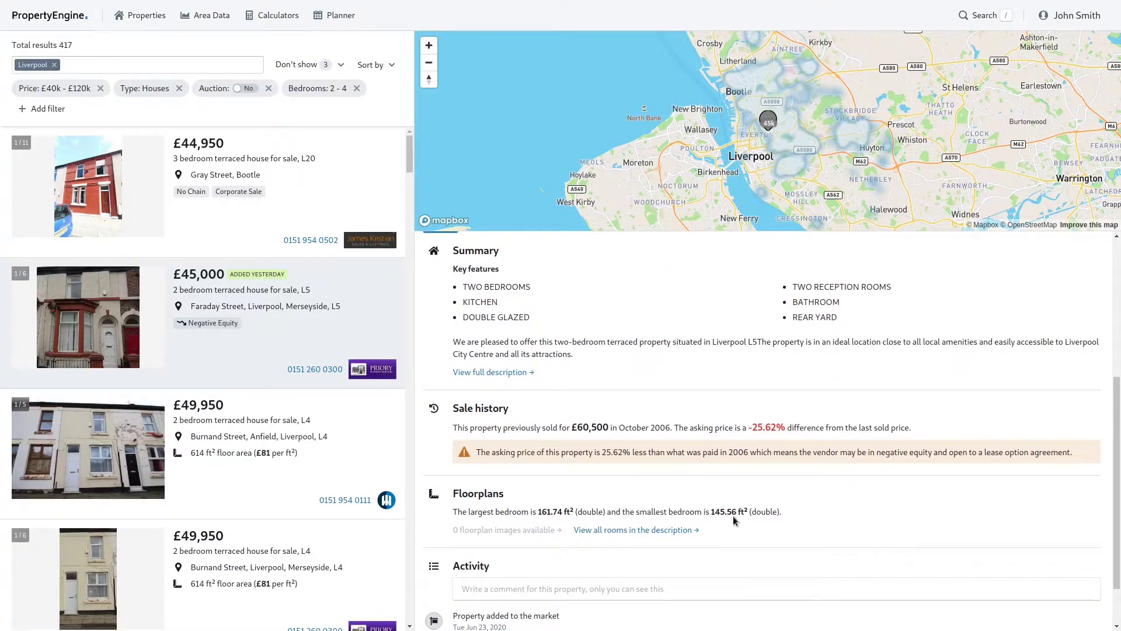
scroll(730, 517, "up", 5)
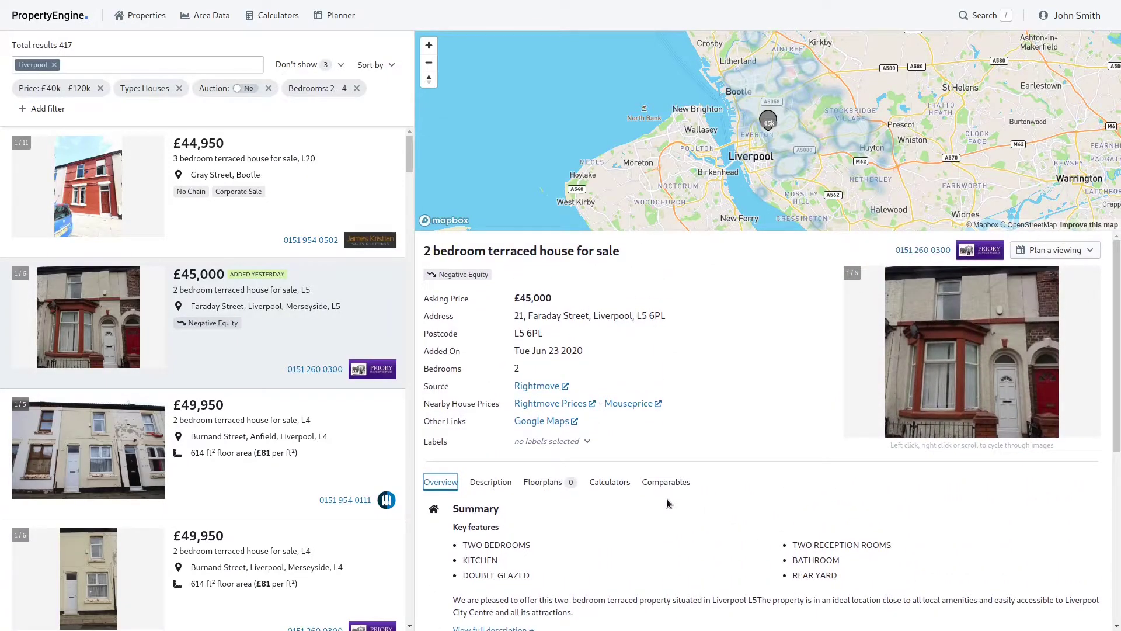
Add a Standard Buy to Let calculator to the £45,000 property and bring up its monthly rent field.
left_click(610, 482)
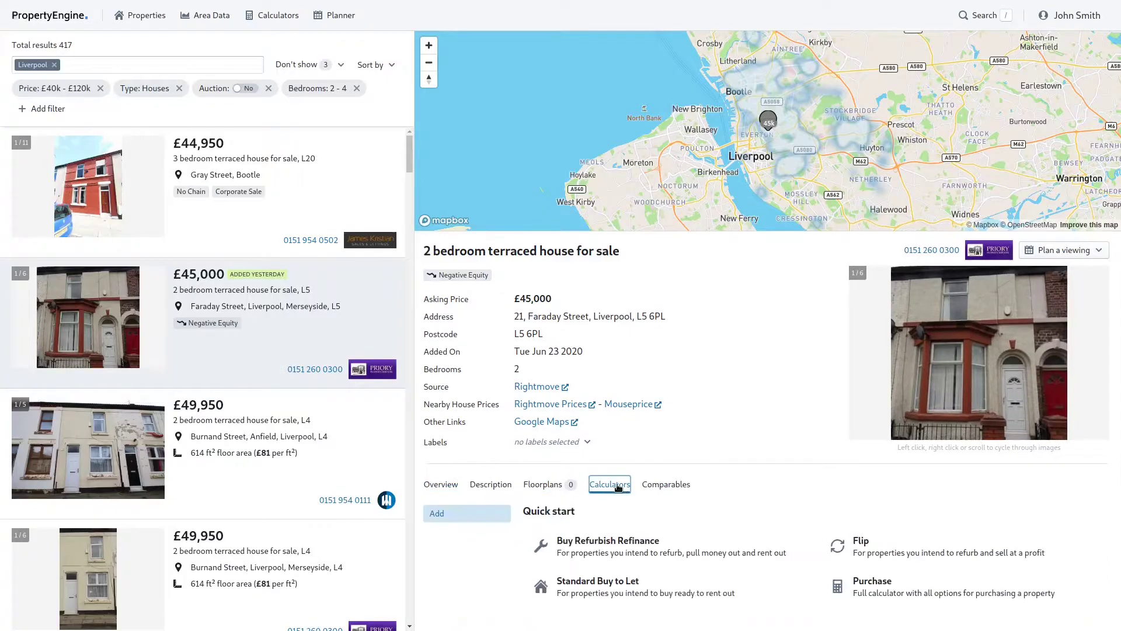
left_click(587, 590)
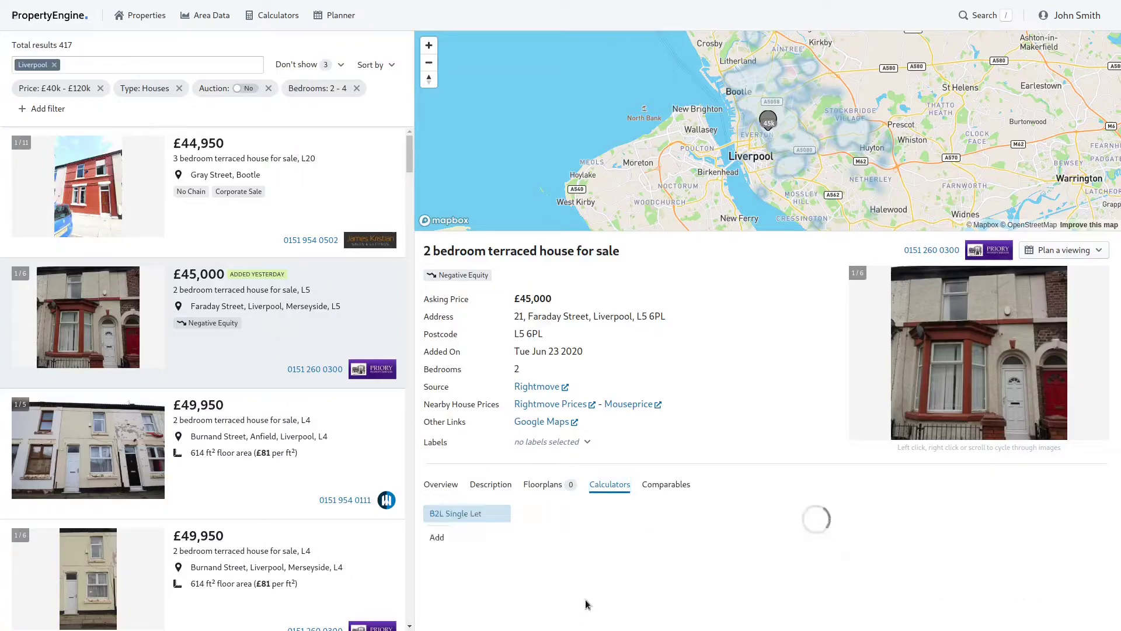
scroll(583, 581, "down", 1)
scroll(653, 487, "up", 1)
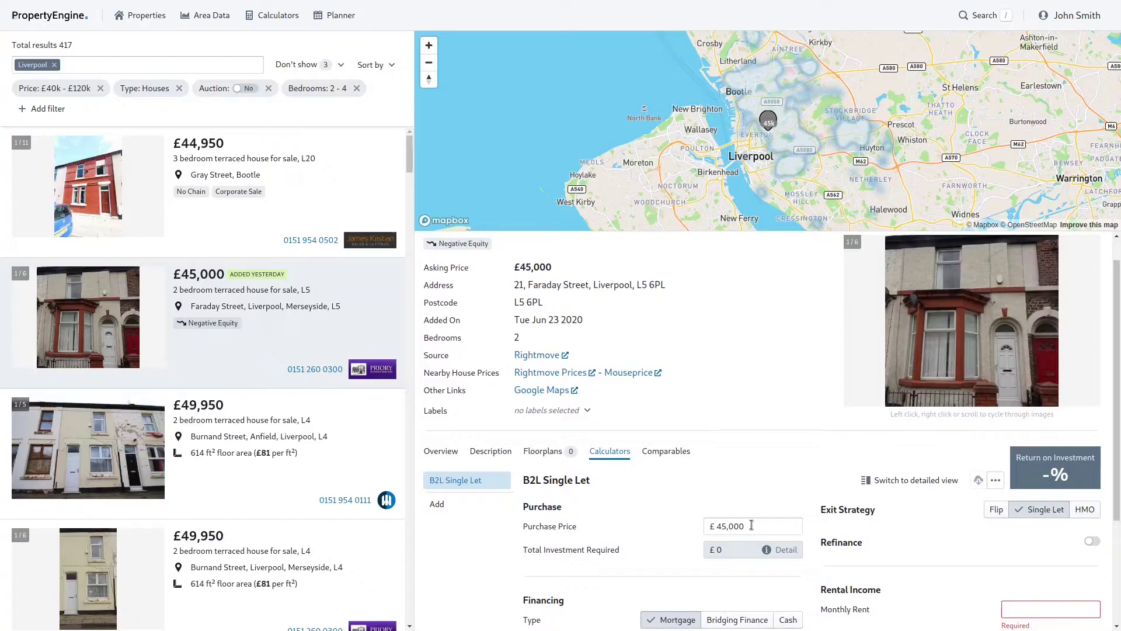
scroll(752, 524, "down", 3)
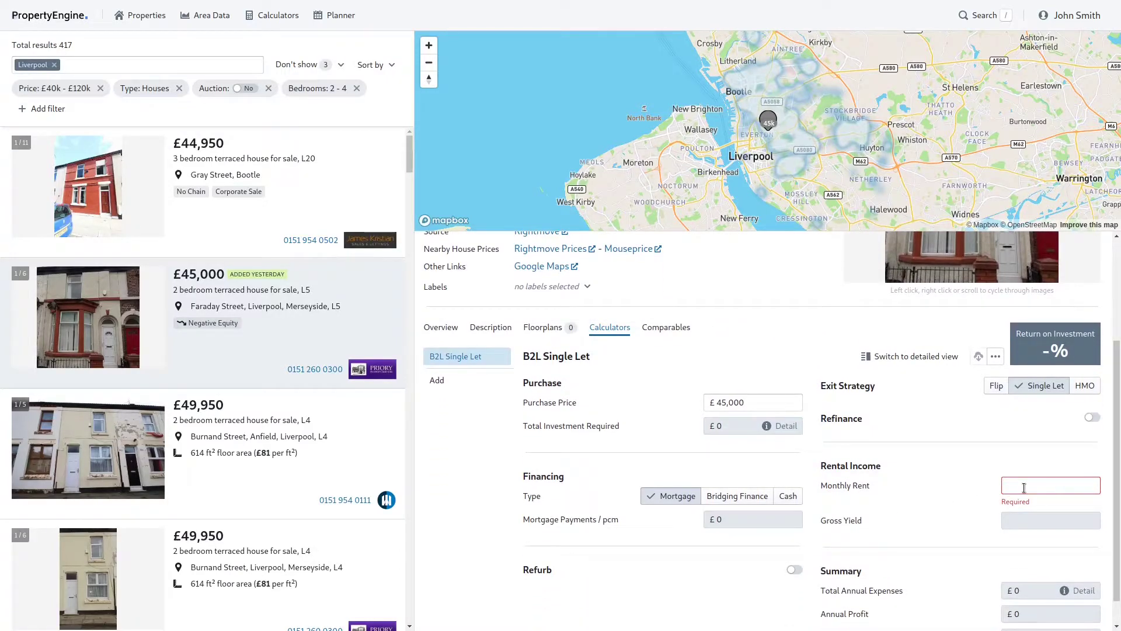
Check the average rent of two-bedroom properties in the comparables for the £45,000 house.
left_click(665, 329)
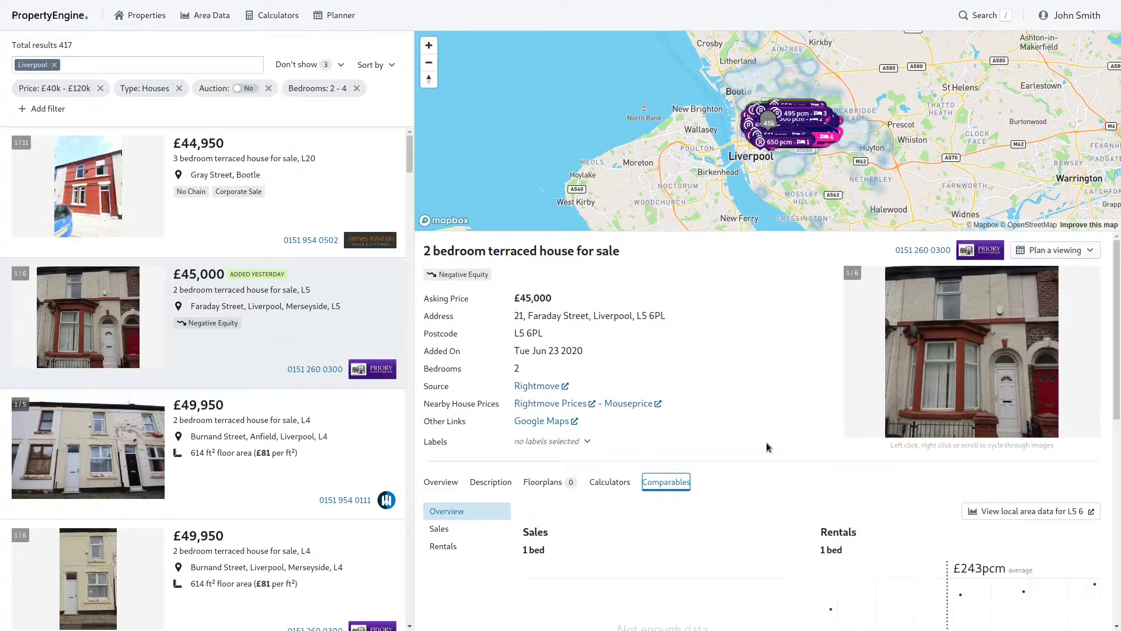
scroll(766, 443, "down", 5)
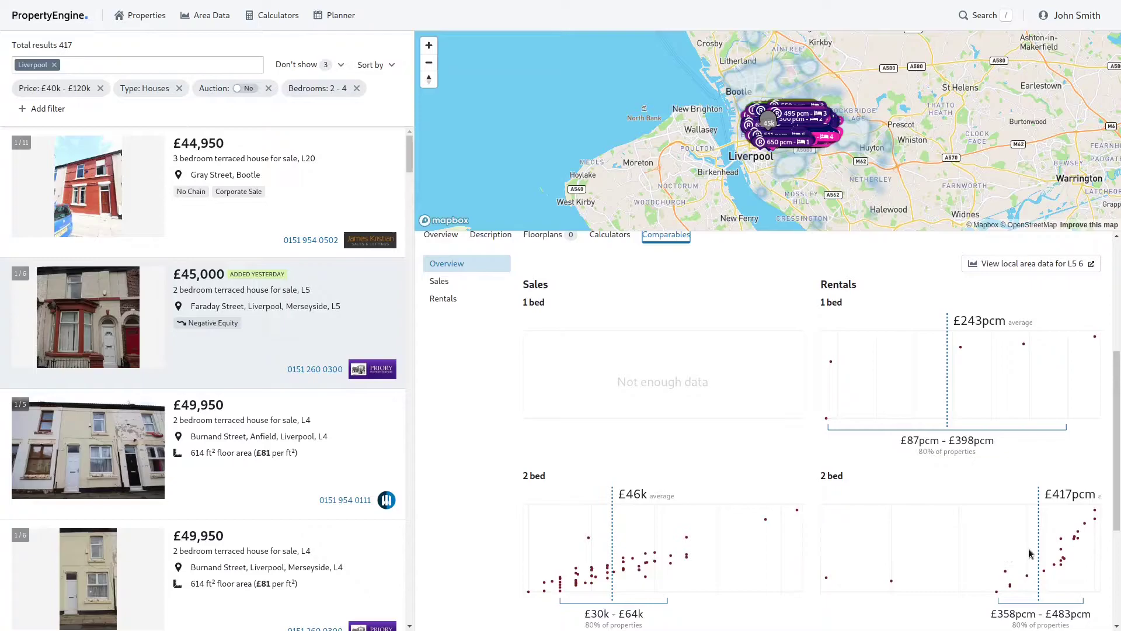
scroll(1044, 439, "down", 1)
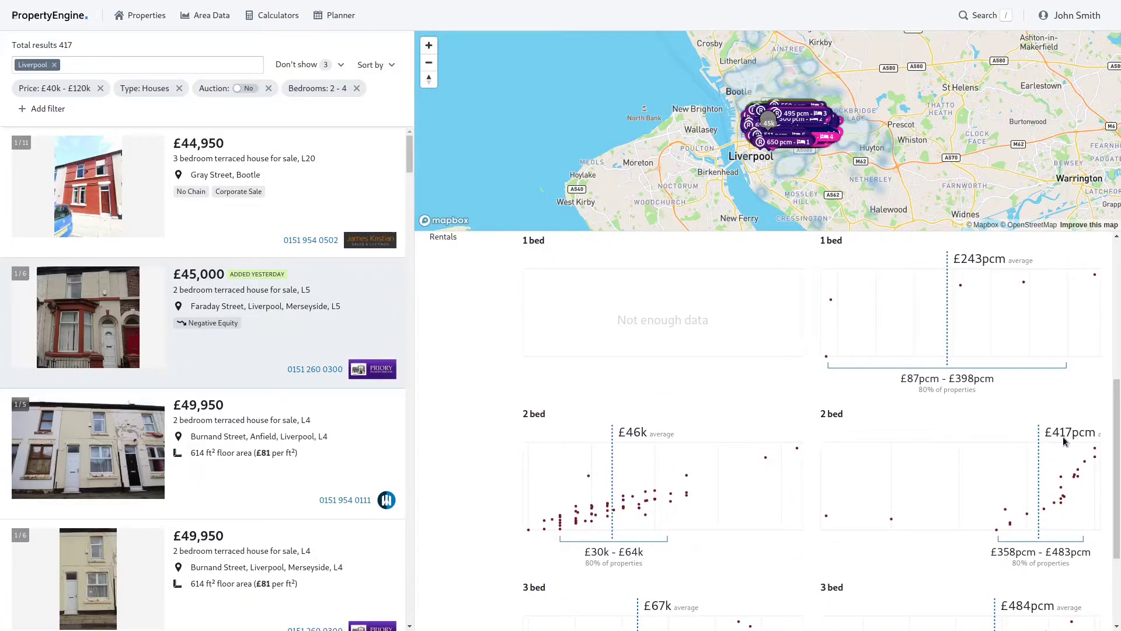
Set the monthly rent in the B2L Single Let calculator to £417.
scroll(744, 470, "up", 3)
scroll(744, 472, "up", 1)
left_click(610, 388)
scroll(952, 477, "down", 2)
left_click(1013, 454)
type("417")
left_click(924, 456)
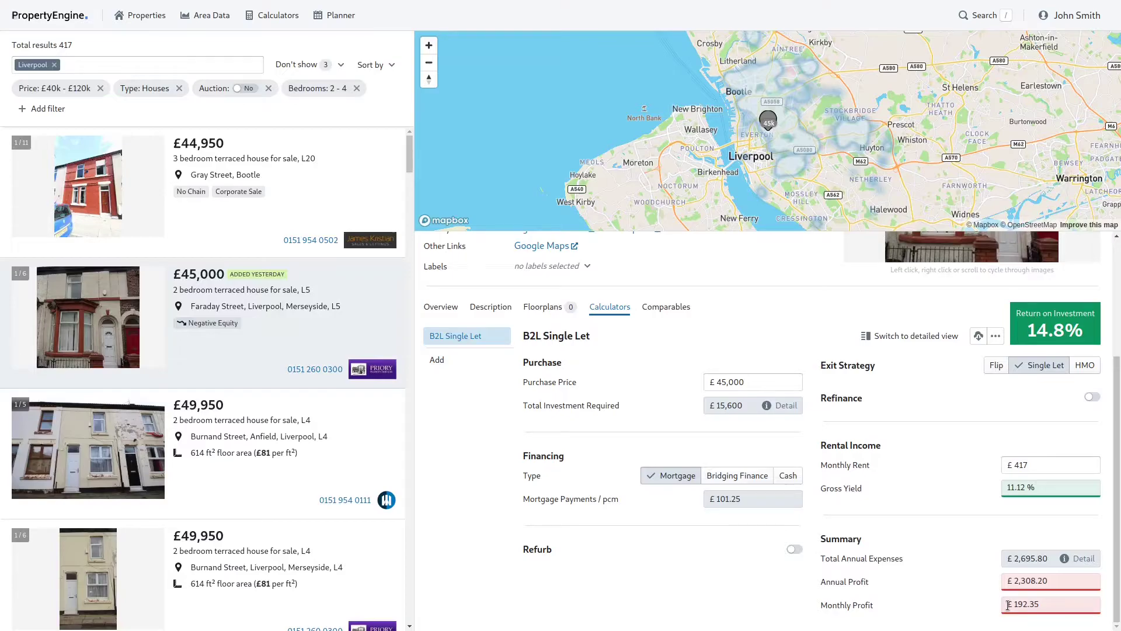
Examine the breakdowns of the total investment required and the total annual expenses in the calculator.
left_click(783, 407)
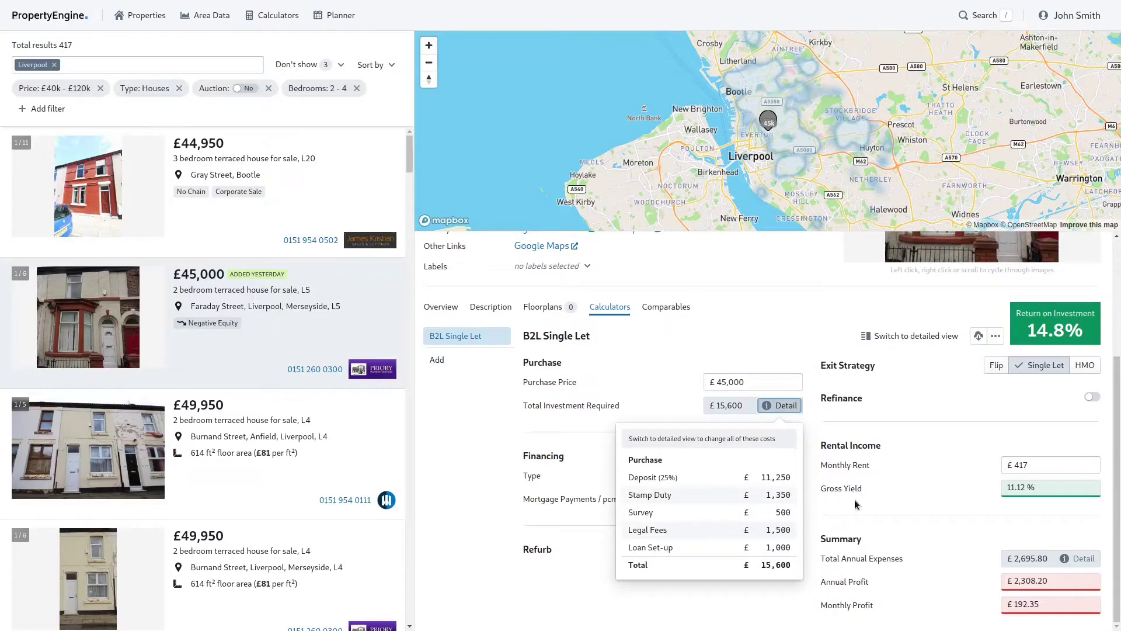
mouse_move(1079, 564)
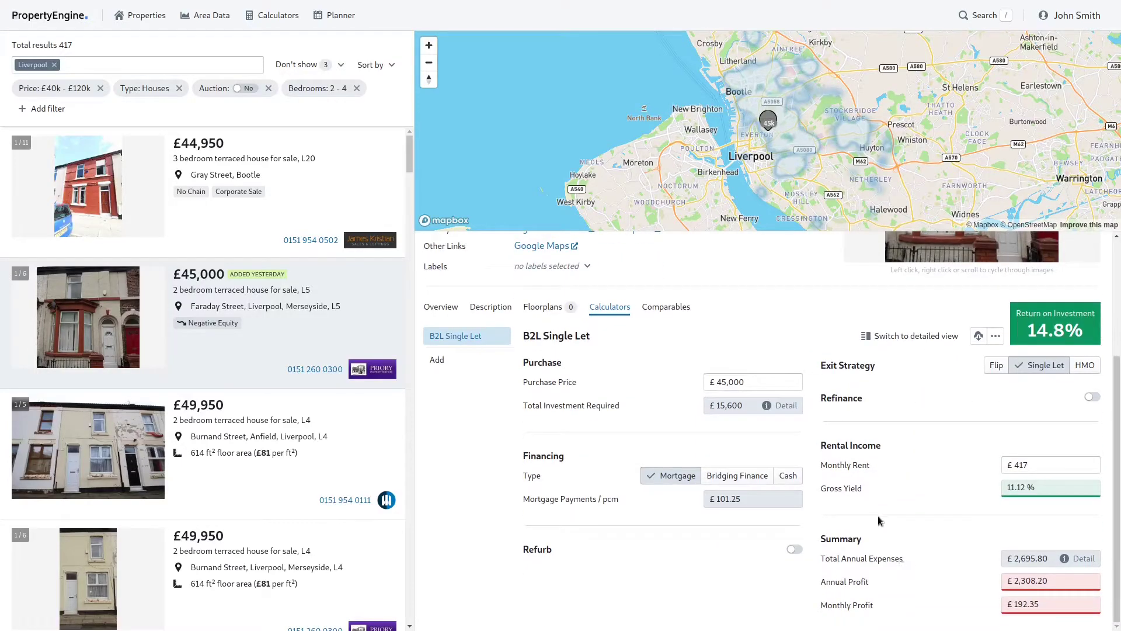
Label the £45,000 property as Interested.
scroll(836, 503, "up", 3)
left_click(562, 442)
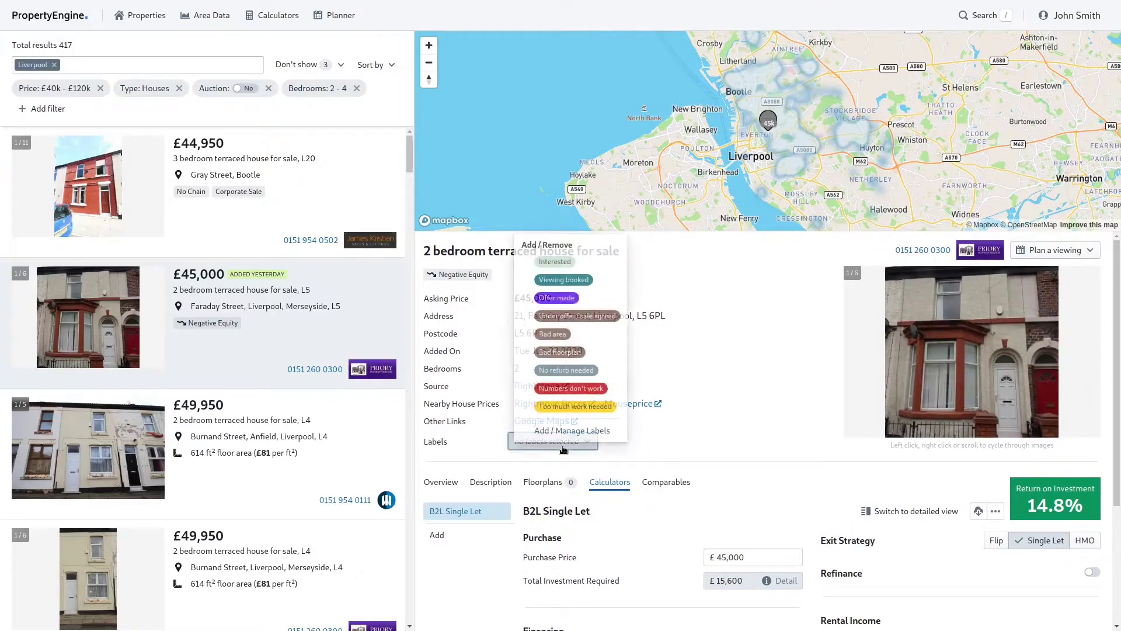
left_click(583, 266)
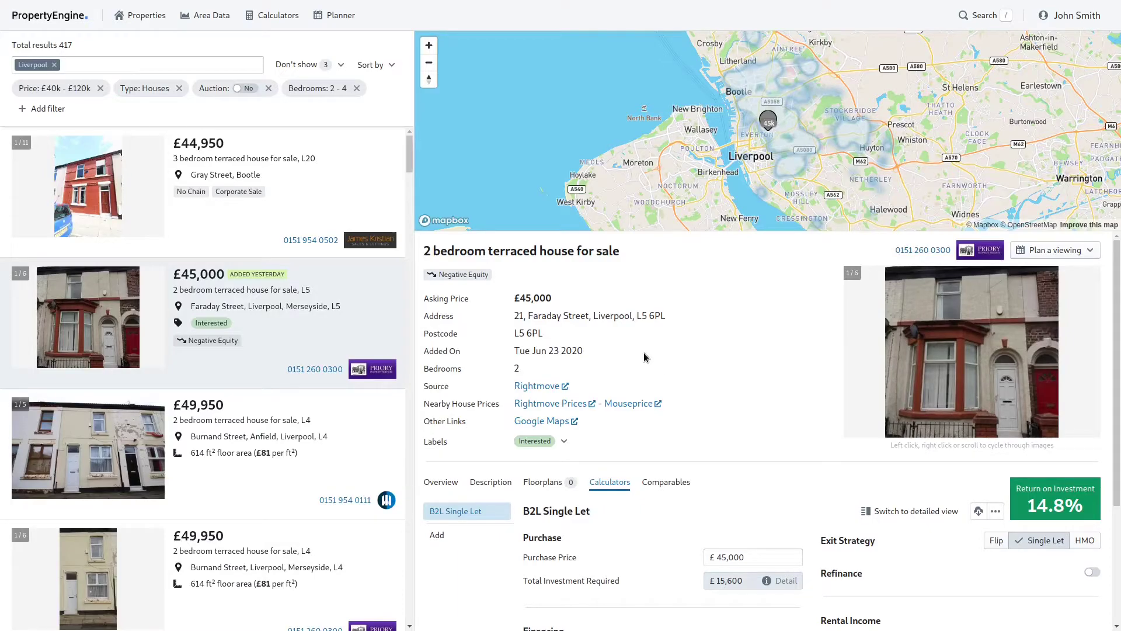
Open the £49,950 two-bedroom terraced house with 614 ft² floor area and review its address, sale history, floorplans and Energy Performance Certificate.
left_click(298, 446)
left_click_drag(673, 301, 514, 302)
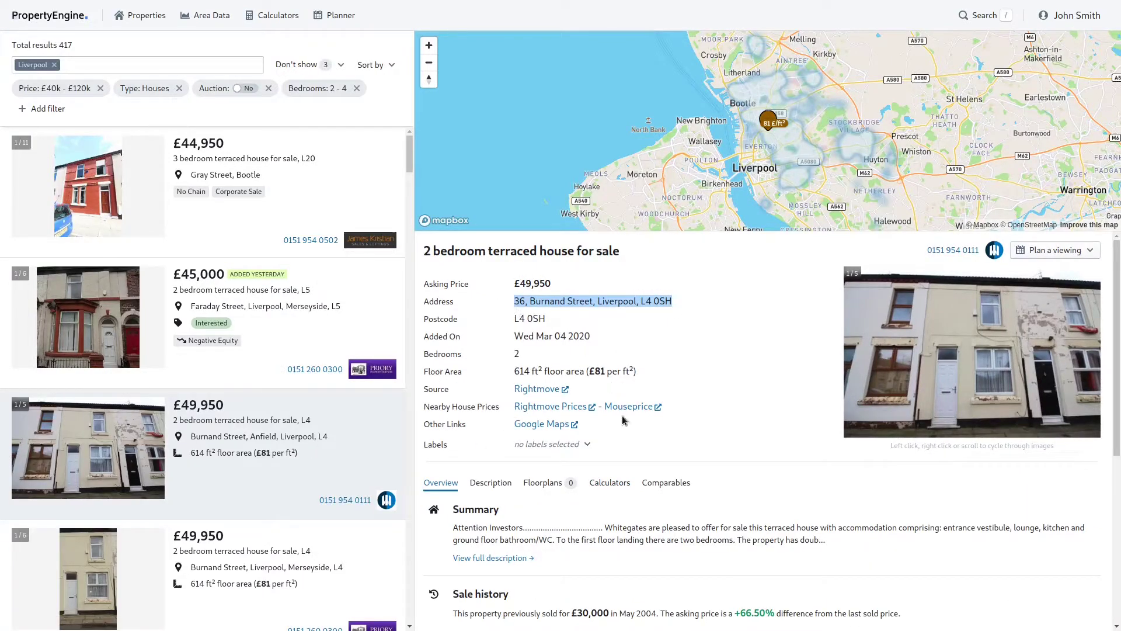
scroll(590, 462, "down", 2)
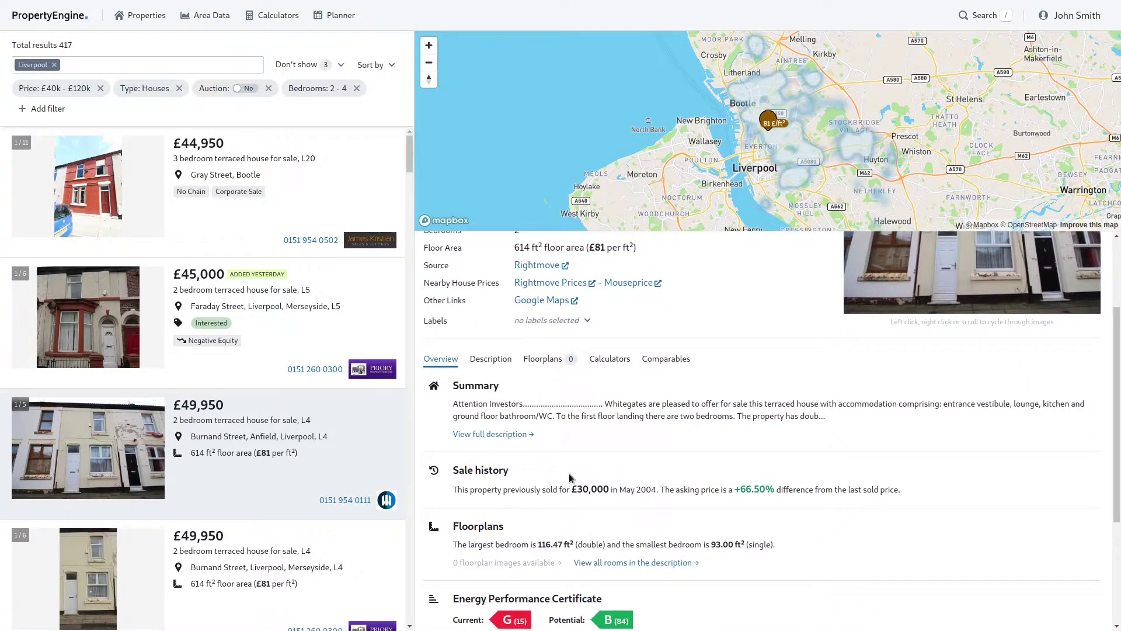
scroll(569, 473, "down", 3)
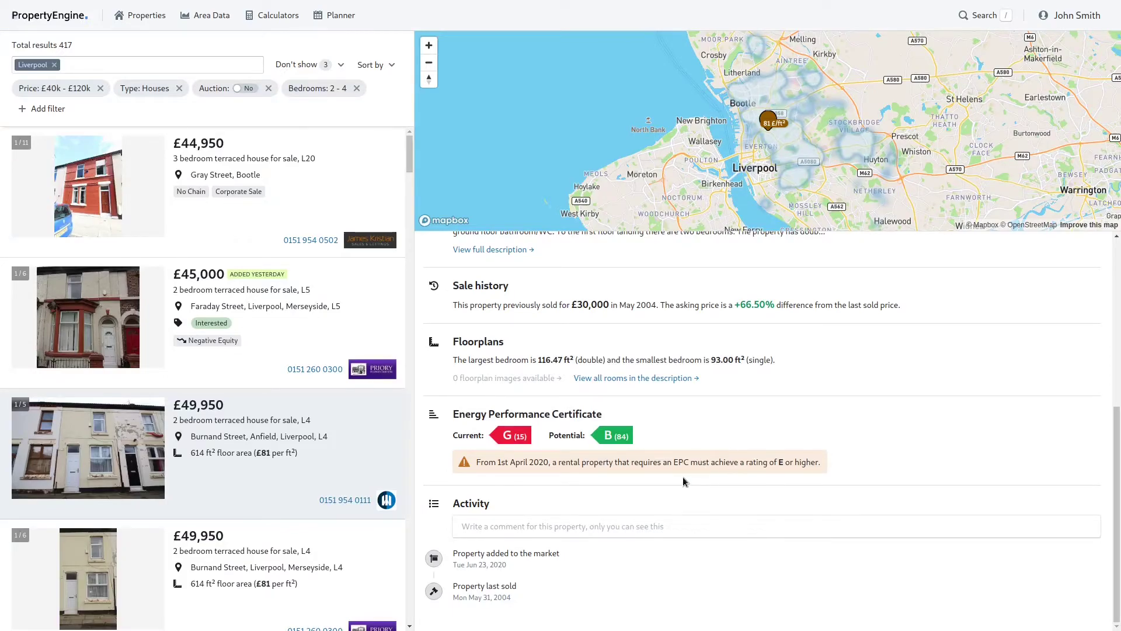
Look through the interior photos of the £49,950 terraced house and label it Too much work needed.
scroll(684, 479, "up", 5)
left_click(952, 380)
left_click(952, 380)
left_click(952, 380)
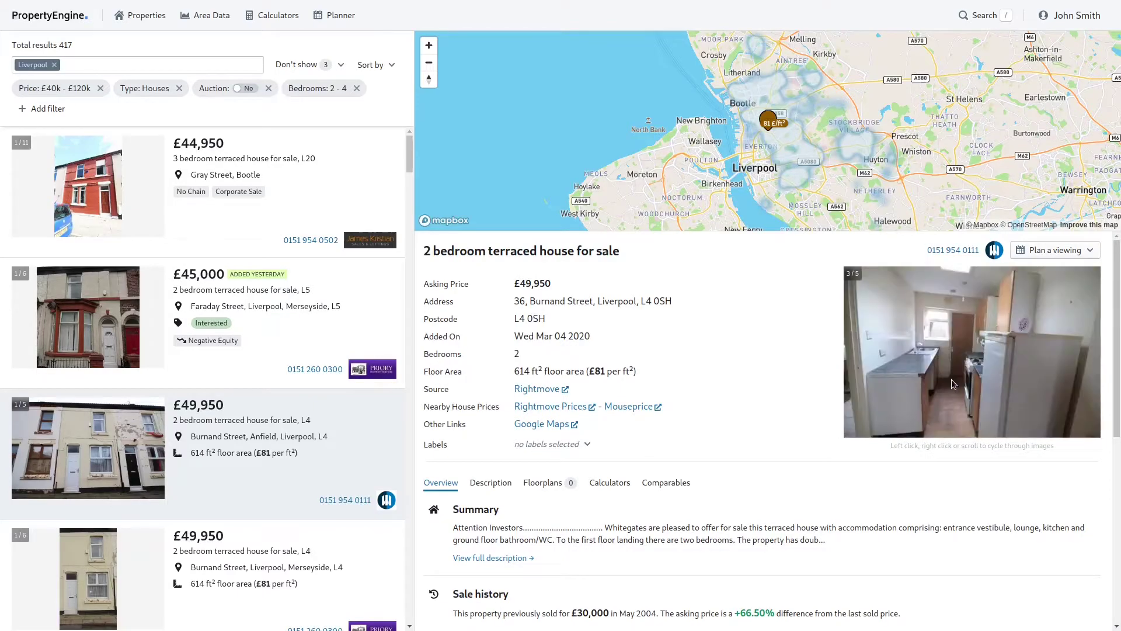
left_click(952, 379)
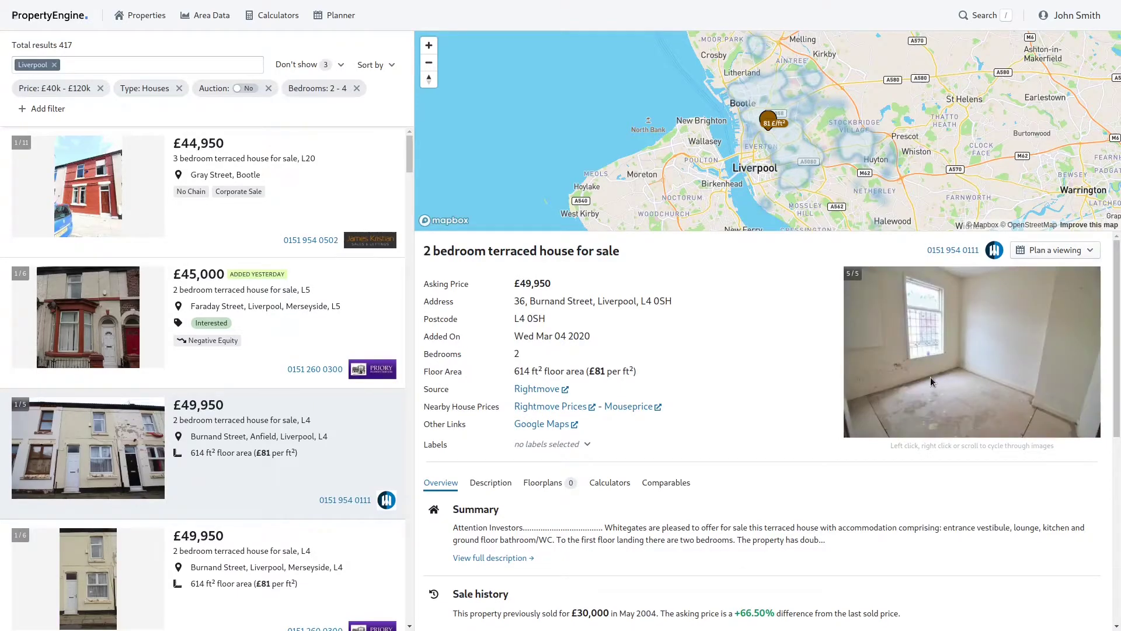
left_click(555, 445)
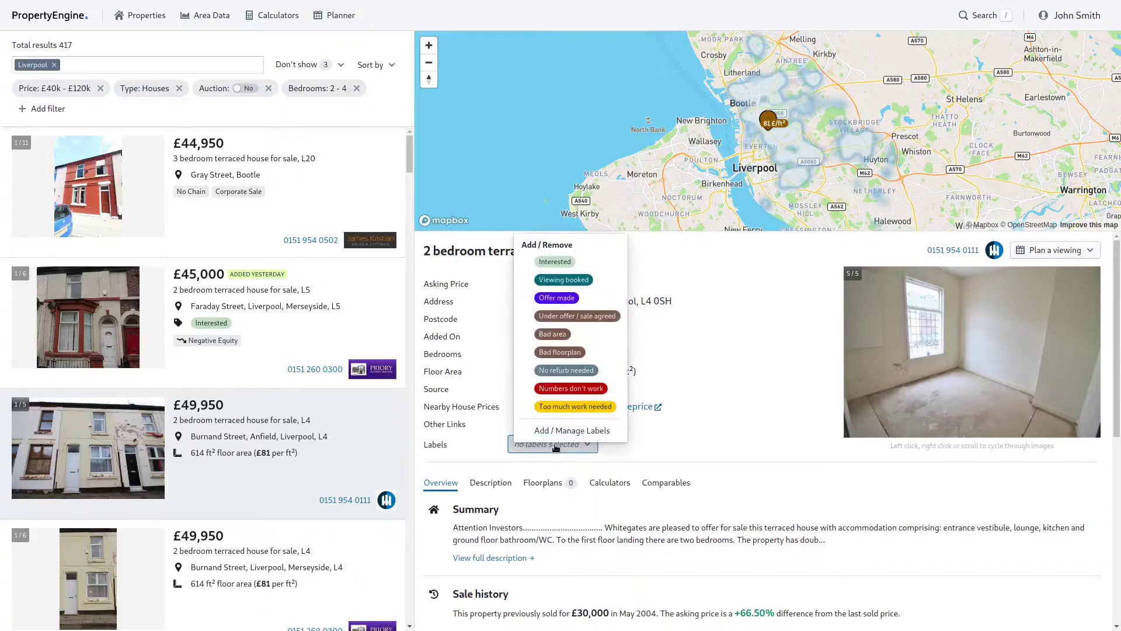
left_click(727, 407)
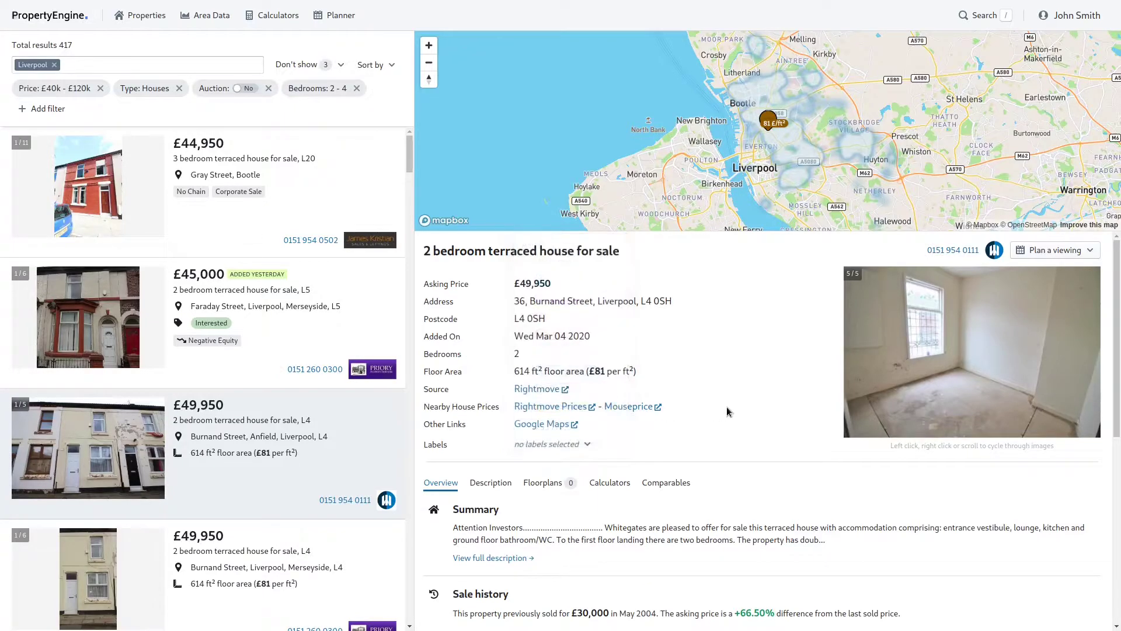
Add a Labels filter set to No label and browse the unlabelled listings.
left_click(45, 116)
left_click(48, 246)
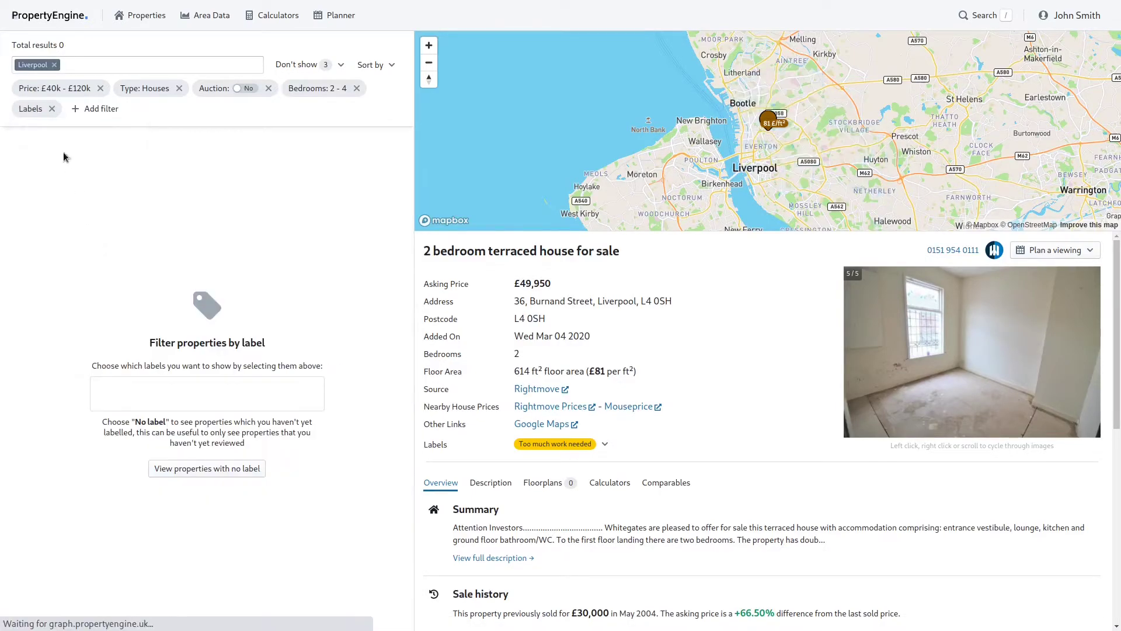
left_click(34, 109)
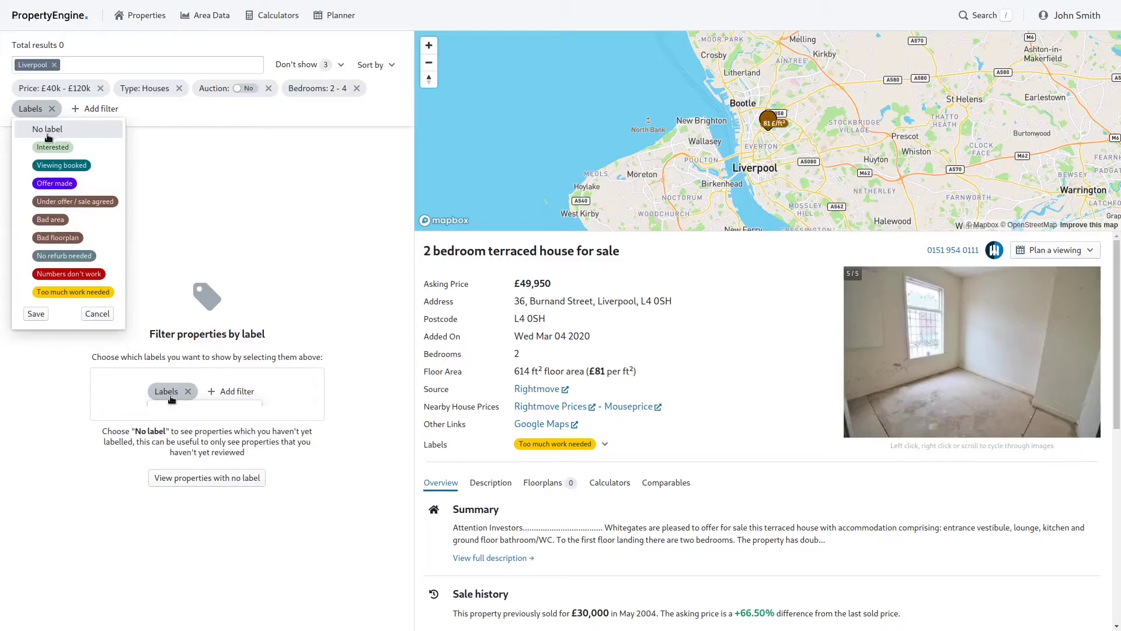
left_click(48, 135)
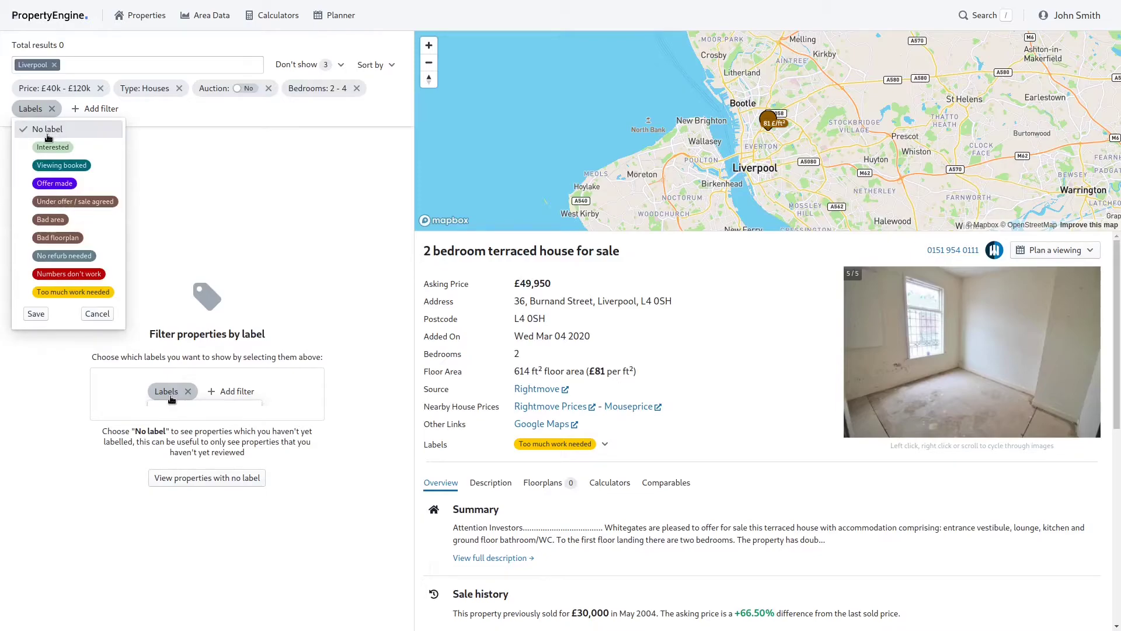
left_click(38, 315)
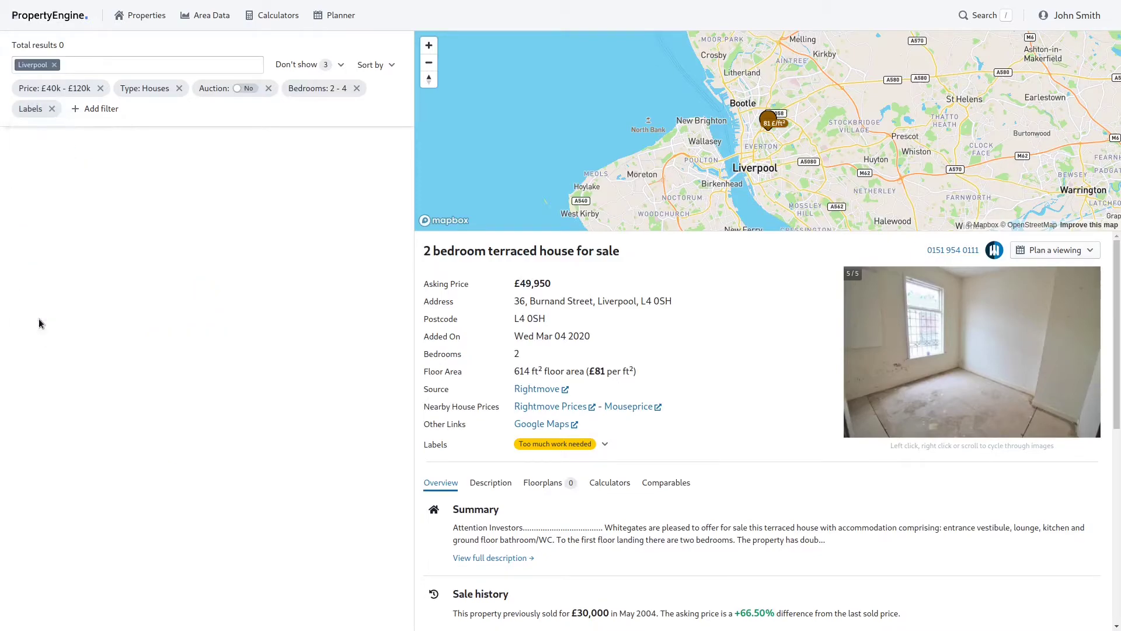
scroll(275, 316, "down", 3)
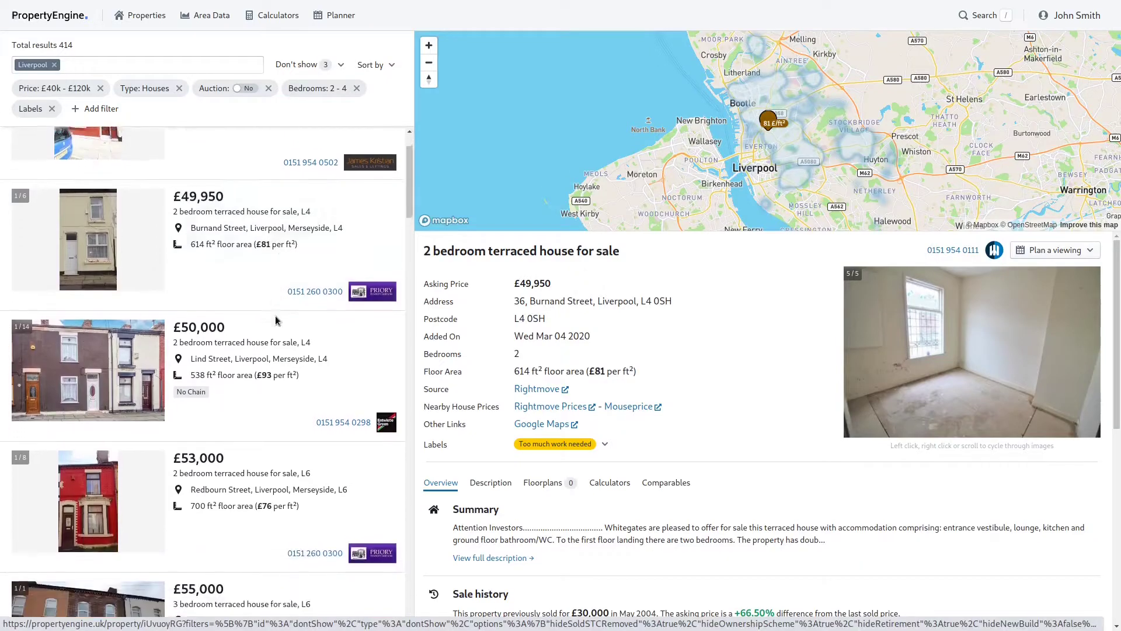
scroll(275, 320, "down", 10)
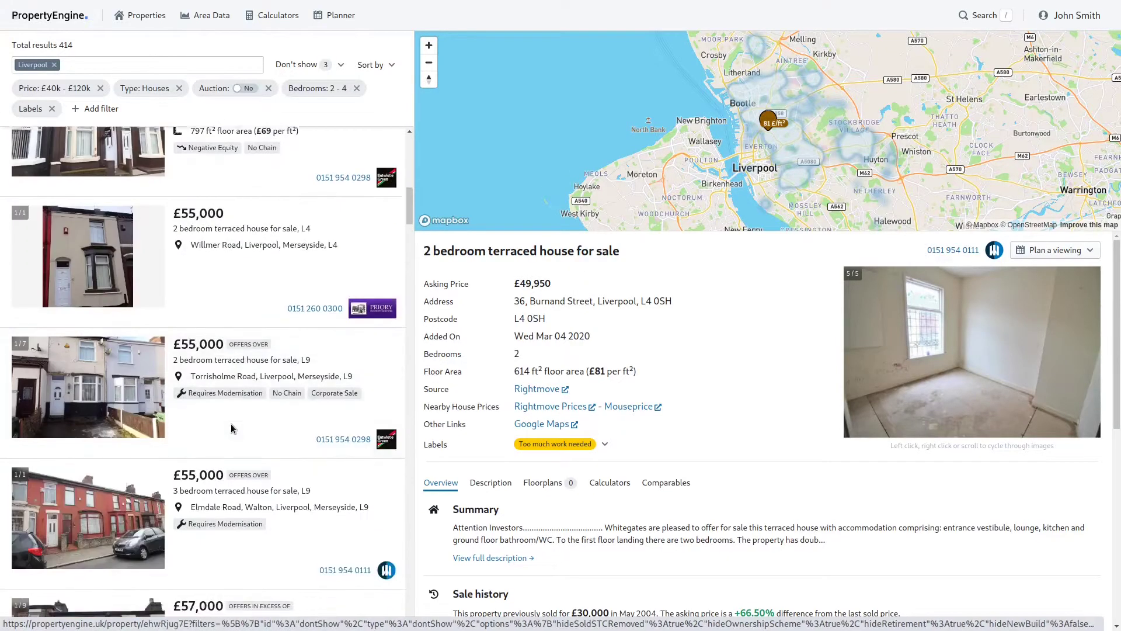
scroll(240, 462, "up", 12)
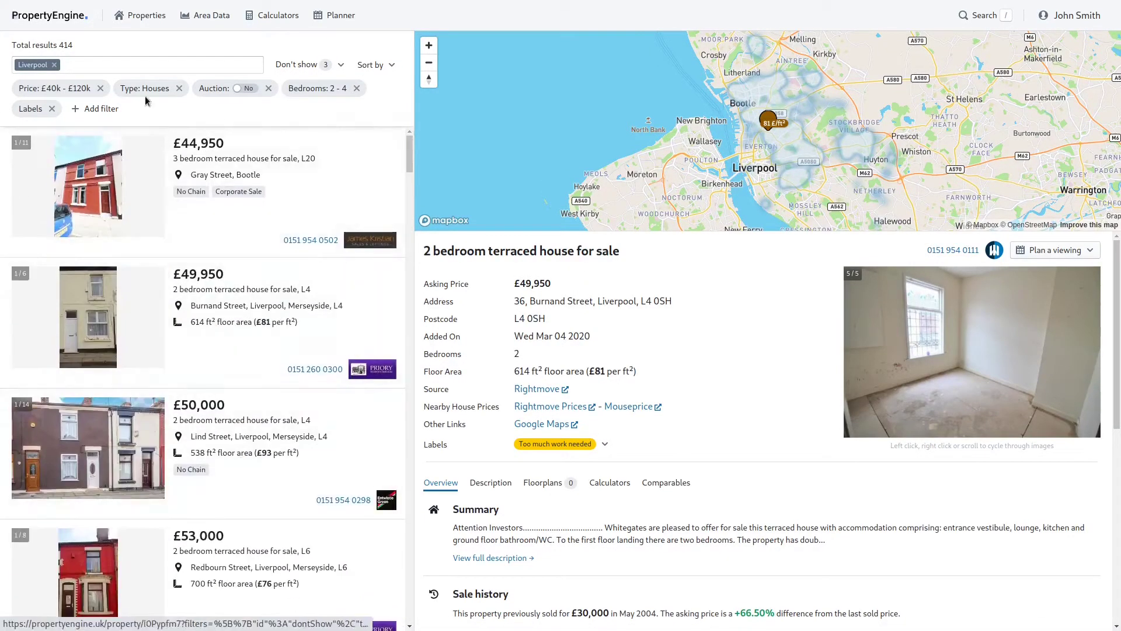
Add a Requires Modernisation filter and set it to No.
left_click(100, 111)
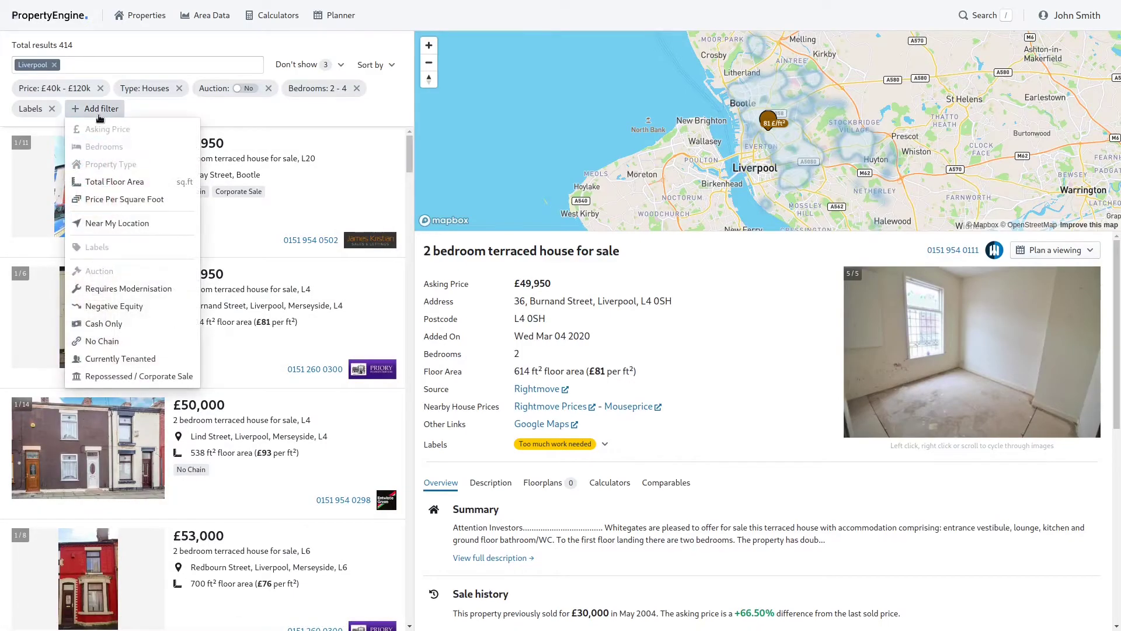
left_click(129, 294)
left_click(179, 110)
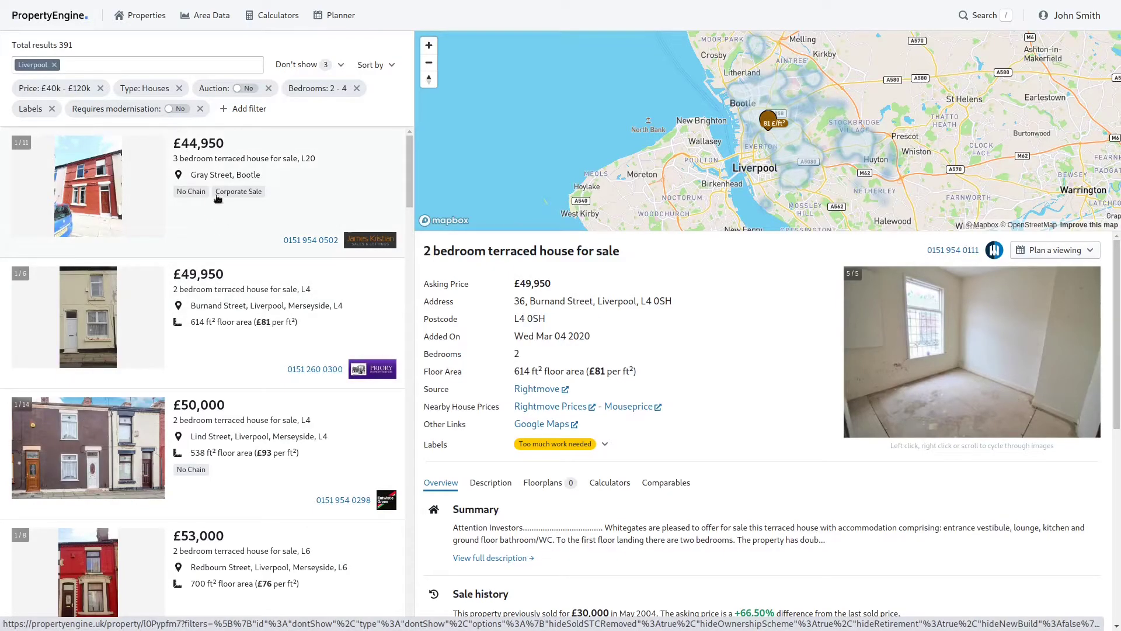
Open the £59,000 three-bedroom terraced house with 861 ft² floor area and look through its photos.
scroll(234, 301, "down", 4)
scroll(233, 303, "down", 10)
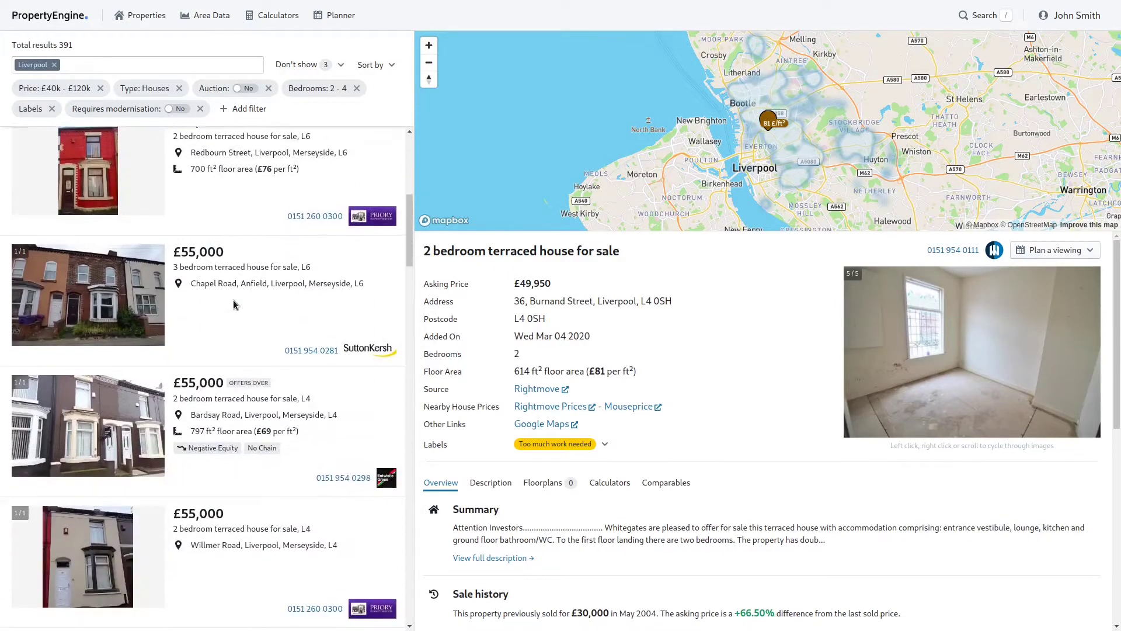
left_click(84, 364)
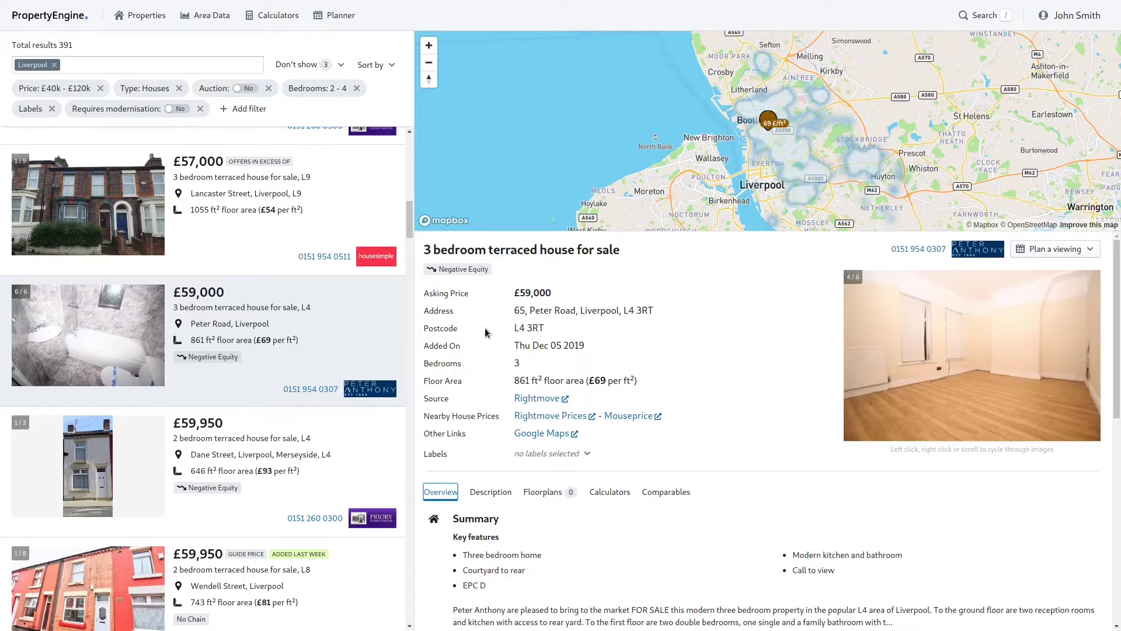
left_click(911, 387)
left_click(930, 395)
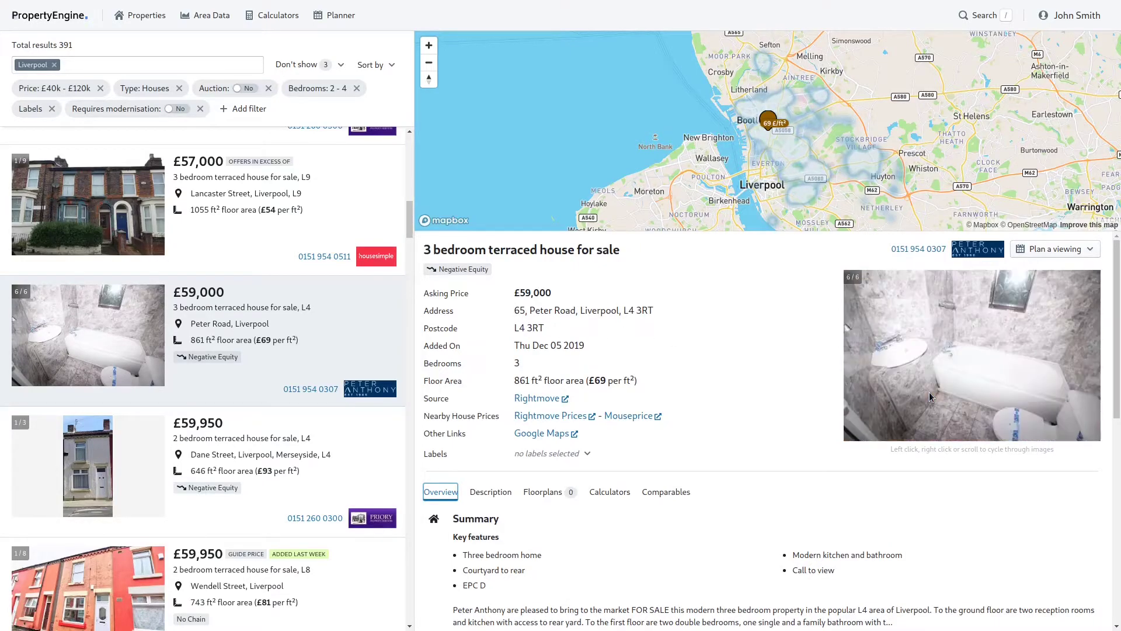
left_click(930, 395)
left_click(930, 395)
left_click(930, 395)
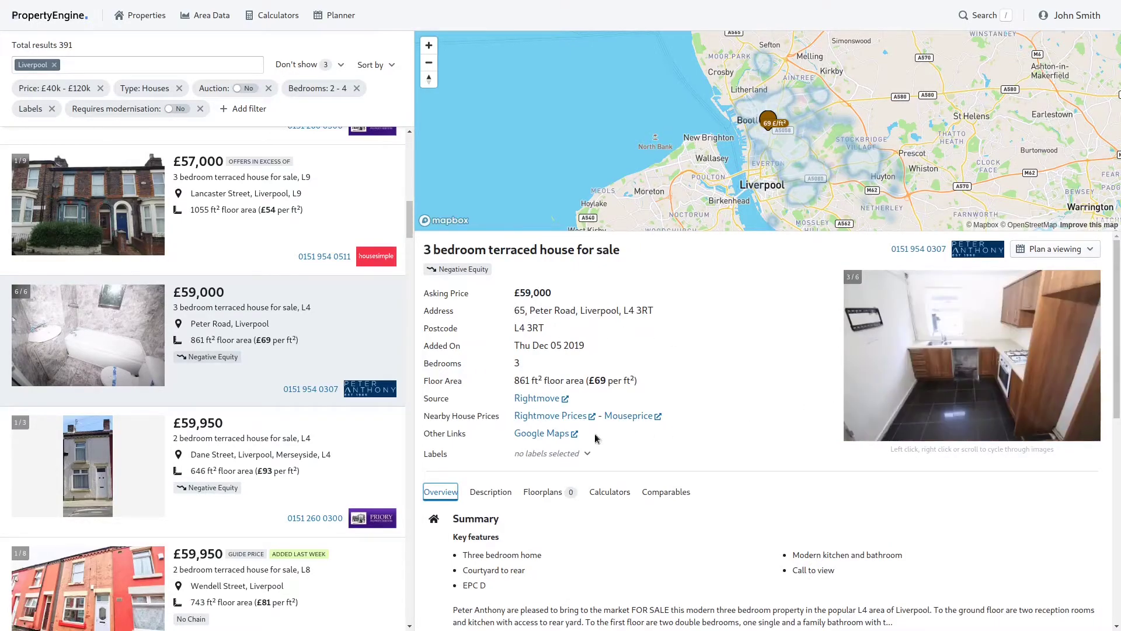
Check the B2L Single Let calculator for the £59,000 house and examine the average sale prices and rents of comparable properties.
left_click(608, 493)
left_click(585, 598)
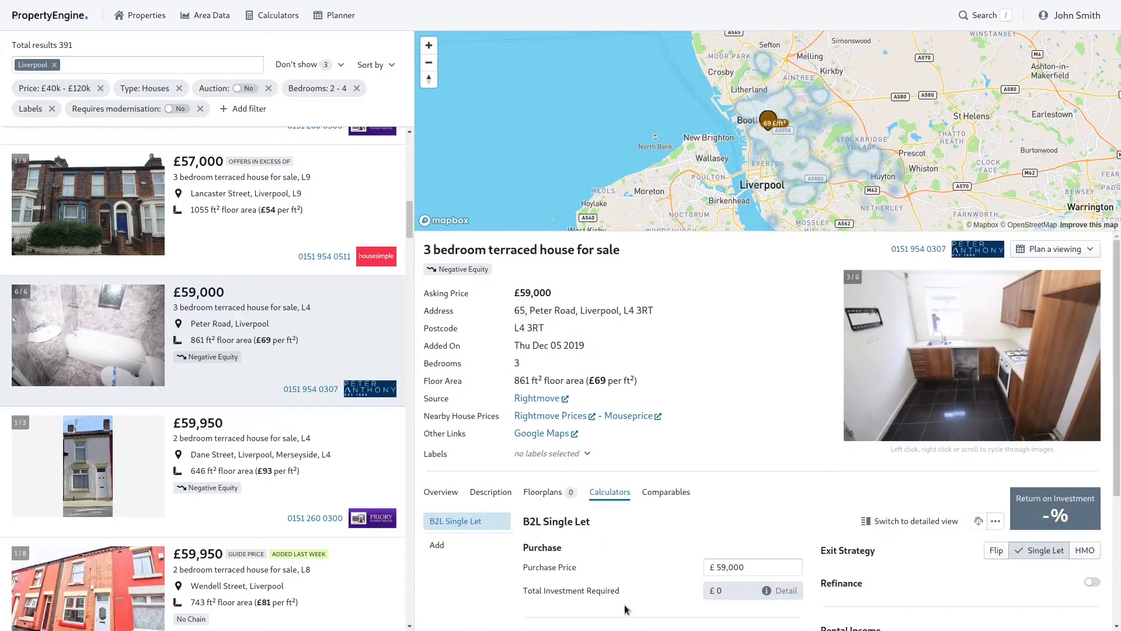
scroll(672, 520, "down", 1)
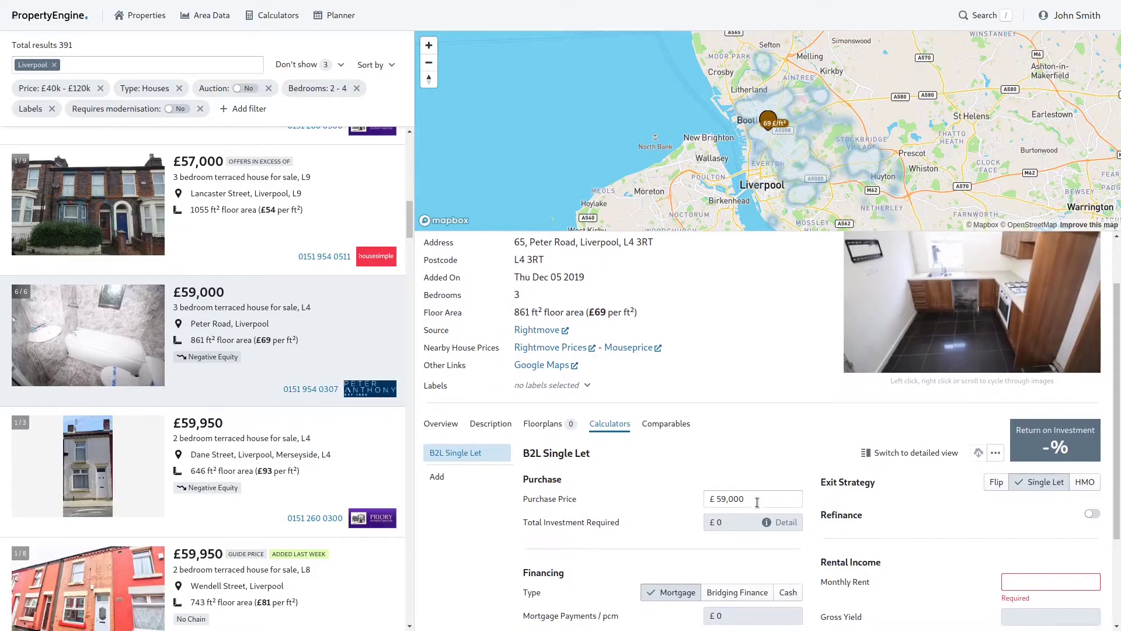
left_click(667, 400)
scroll(870, 458, "down", 3)
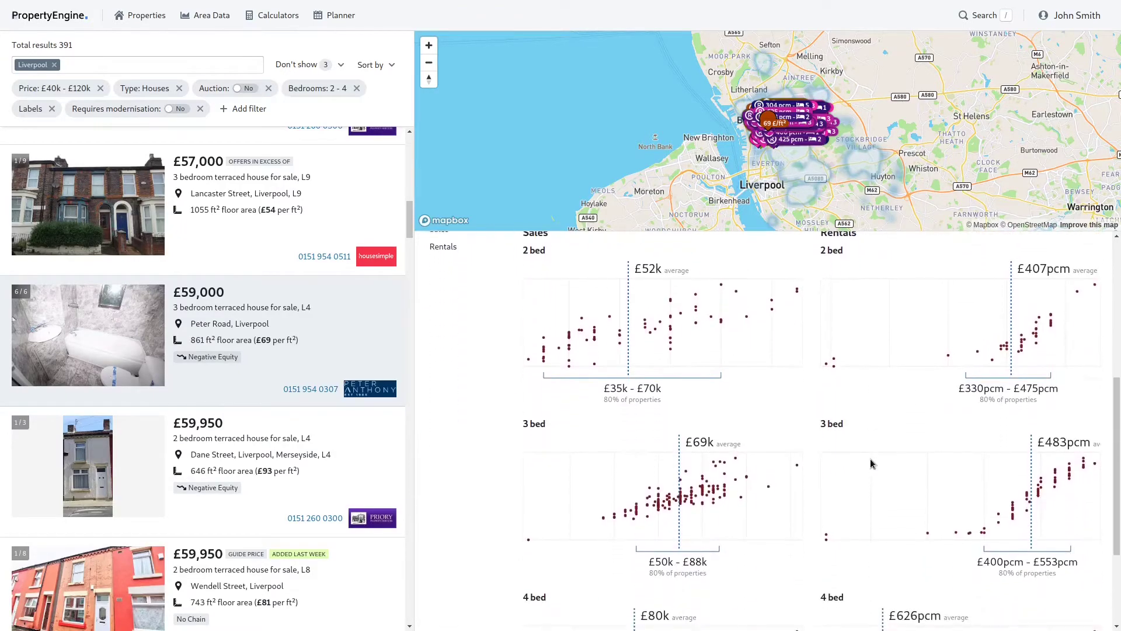
scroll(1052, 450, "up", 5)
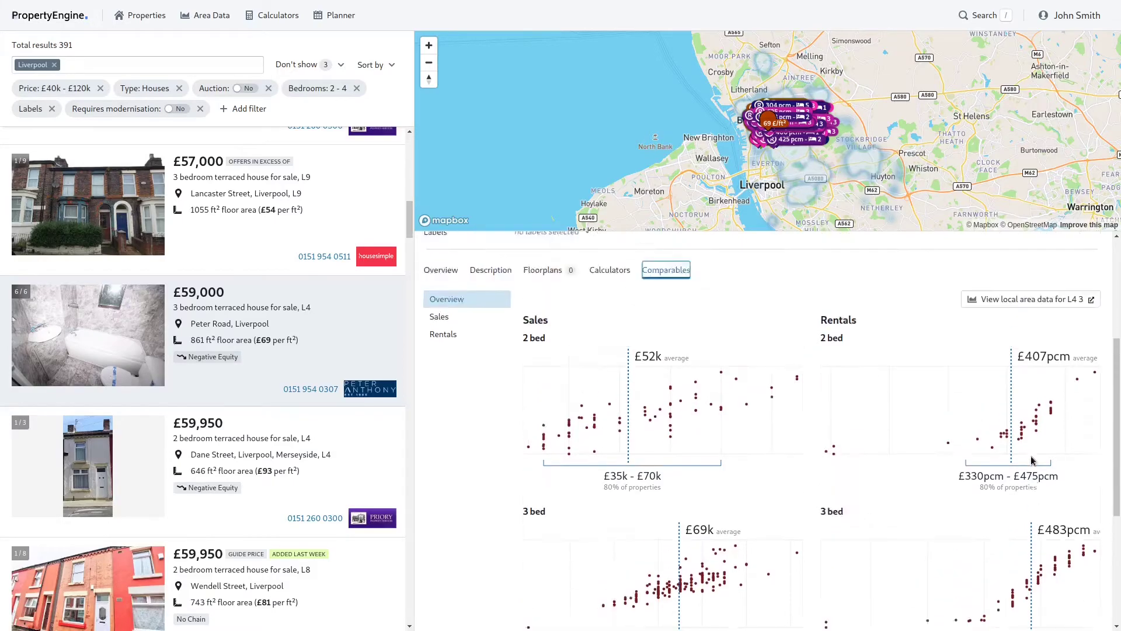
Set the monthly rent in the £59,000 house's B2L Single Let calculator to £483.
left_click(610, 492)
scroll(930, 527, "down", 3)
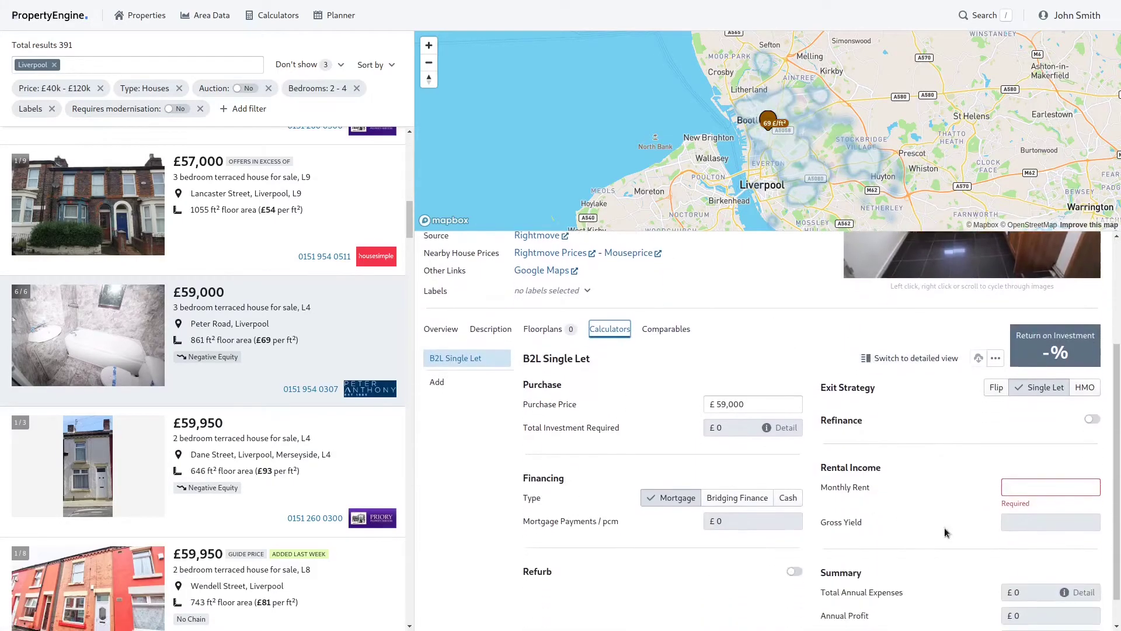
left_click(1040, 465)
type("483")
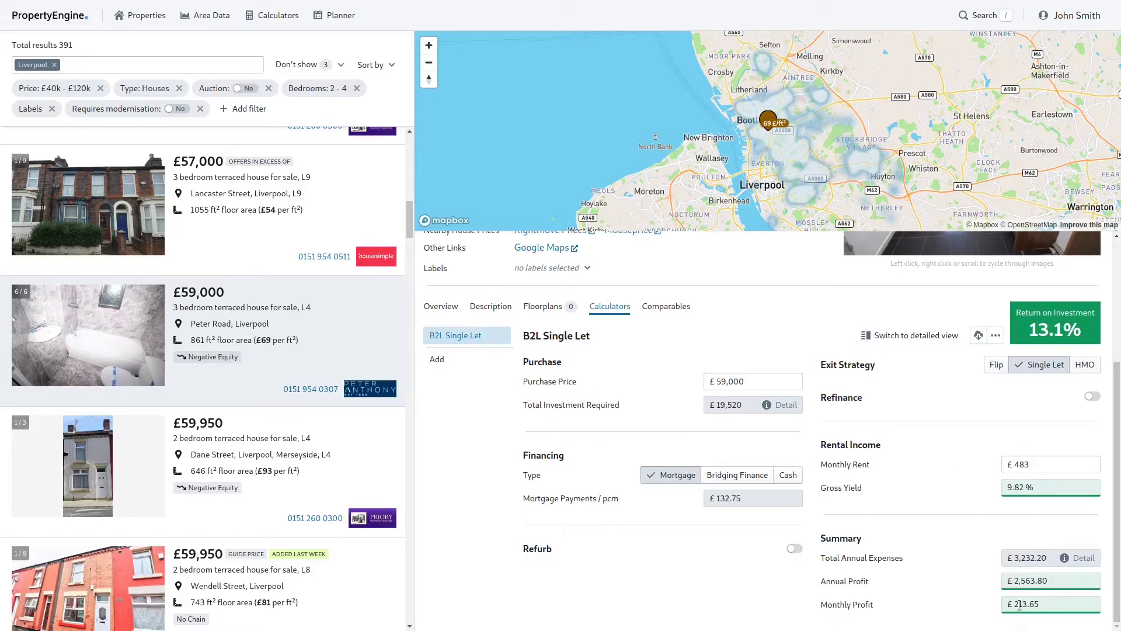
Label the £59,000 house as Interested and list all saved properties labelled Interested.
scroll(910, 534, "up", 3)
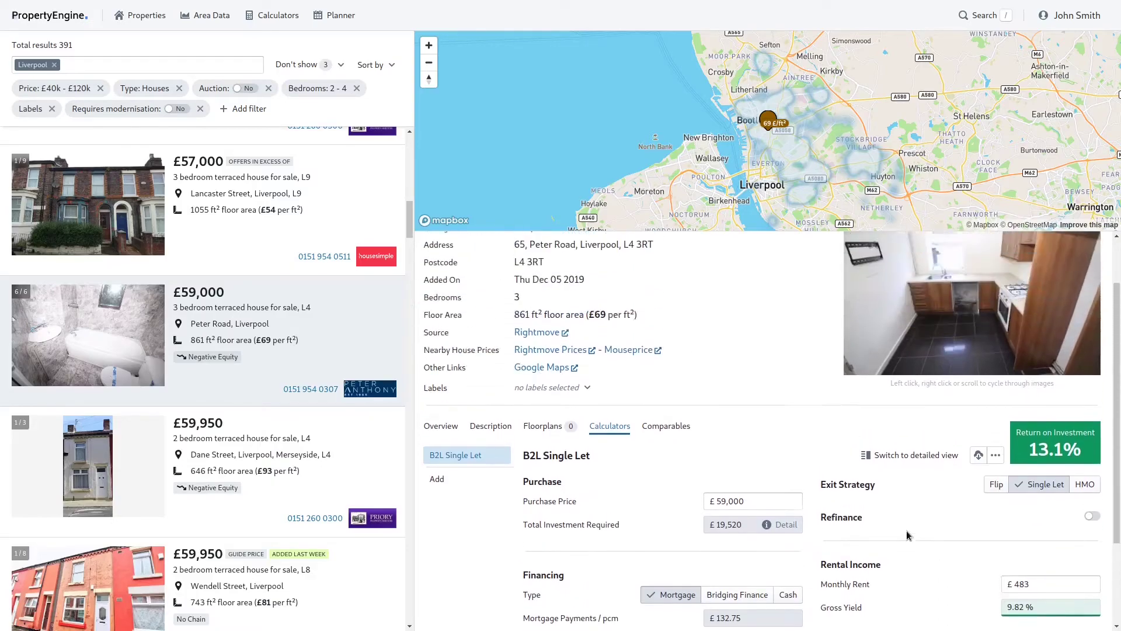
left_click(570, 454)
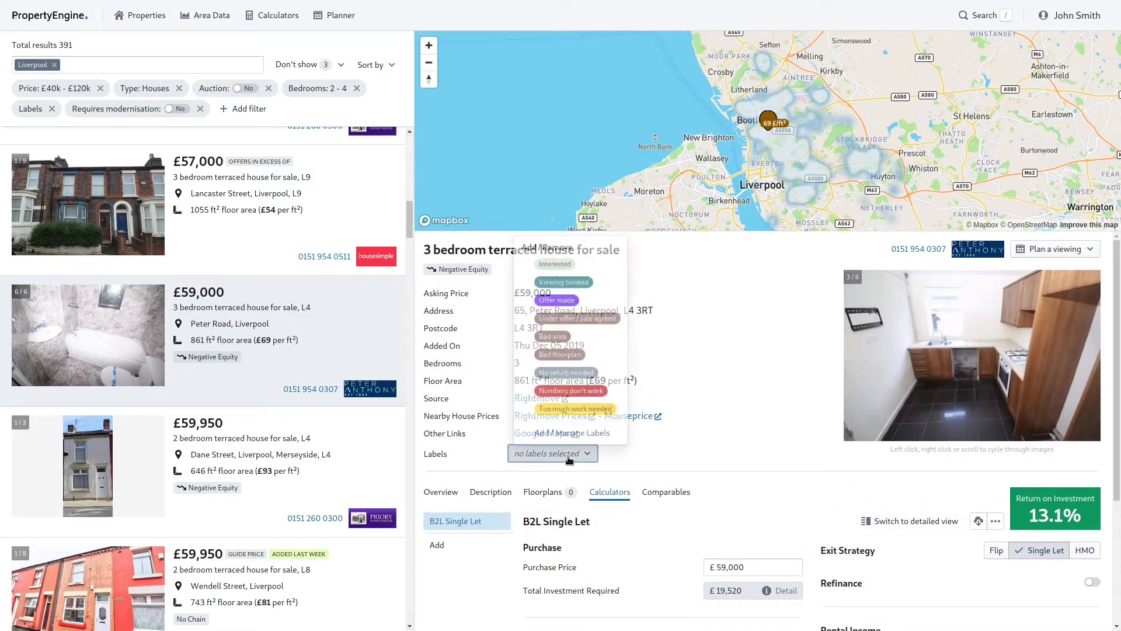
left_click(555, 264)
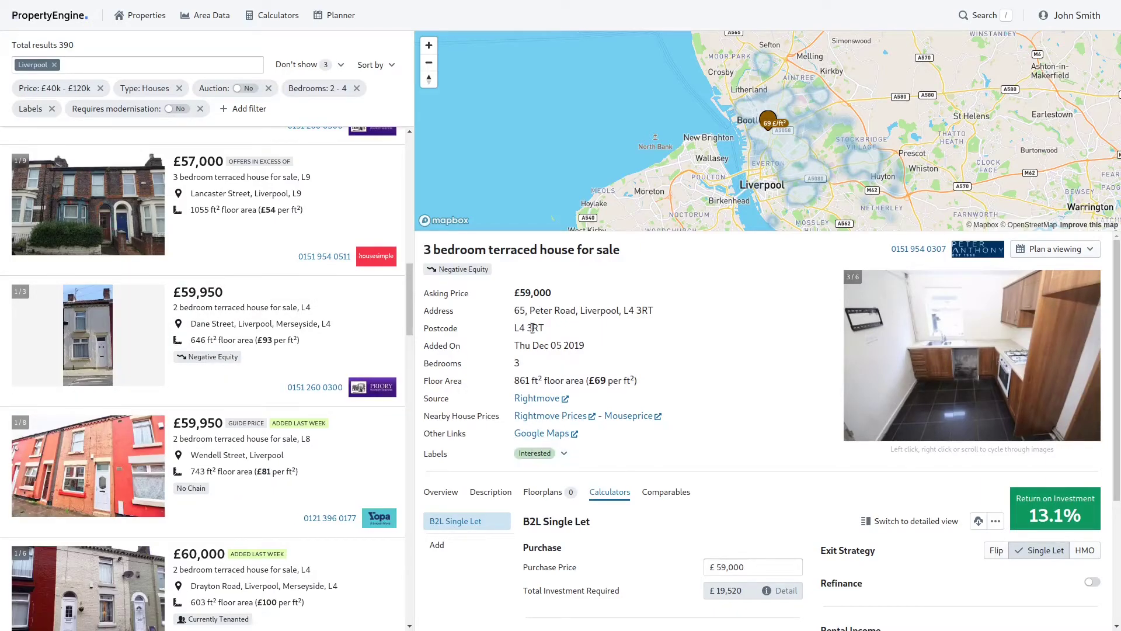
left_click(138, 24)
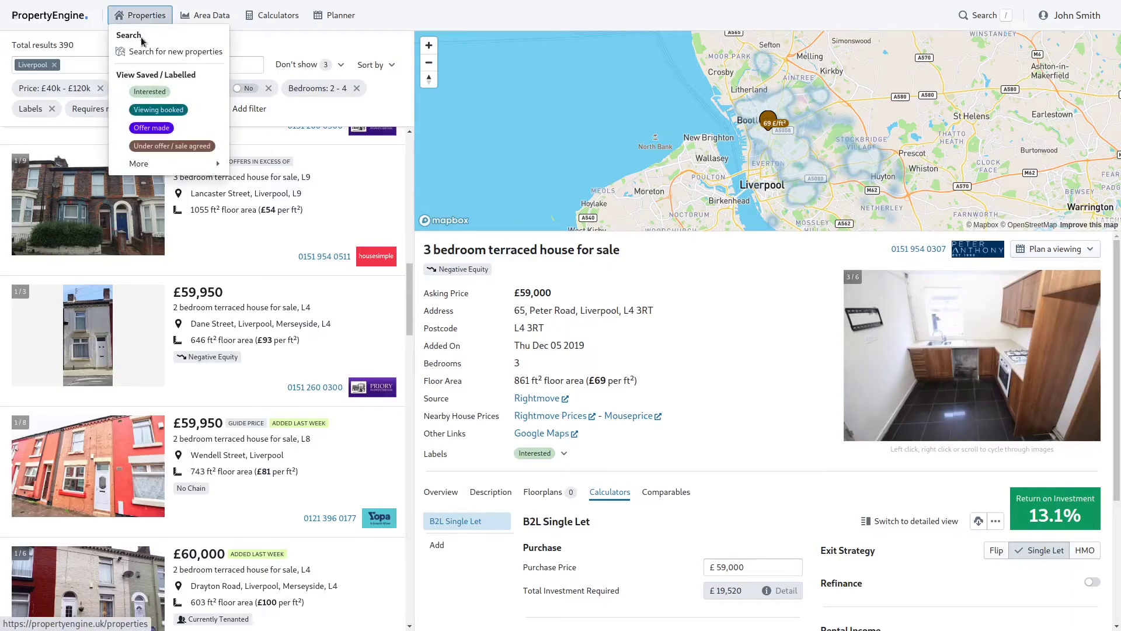
left_click(165, 98)
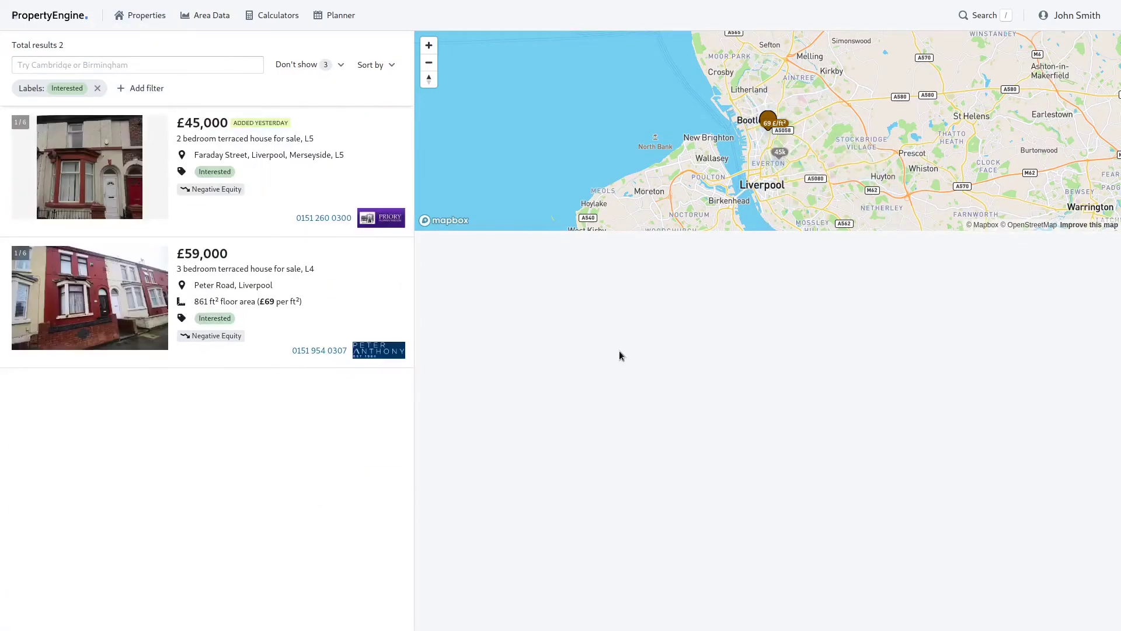